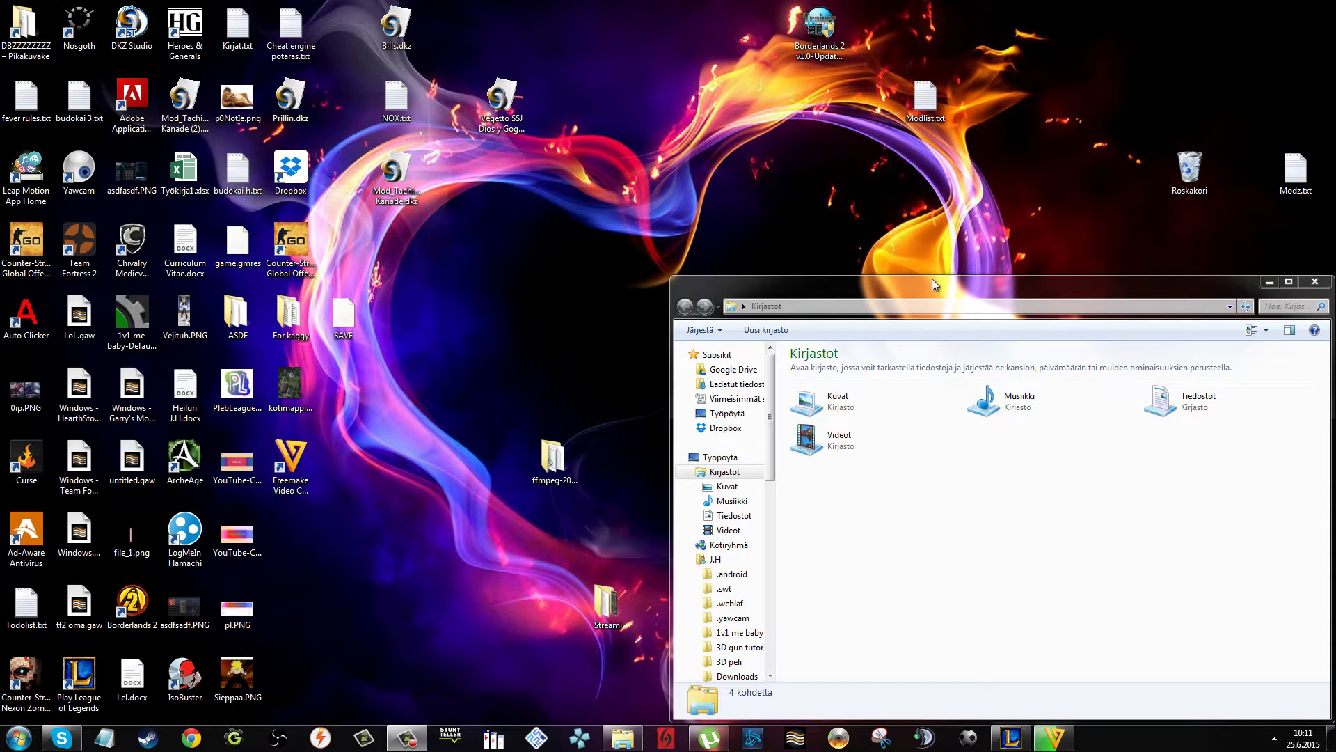
Open the DBZZZZZZZZ folder on local disk F:, after a failed attempt at drive G:.
left_click_drag(933, 279, 611, 107)
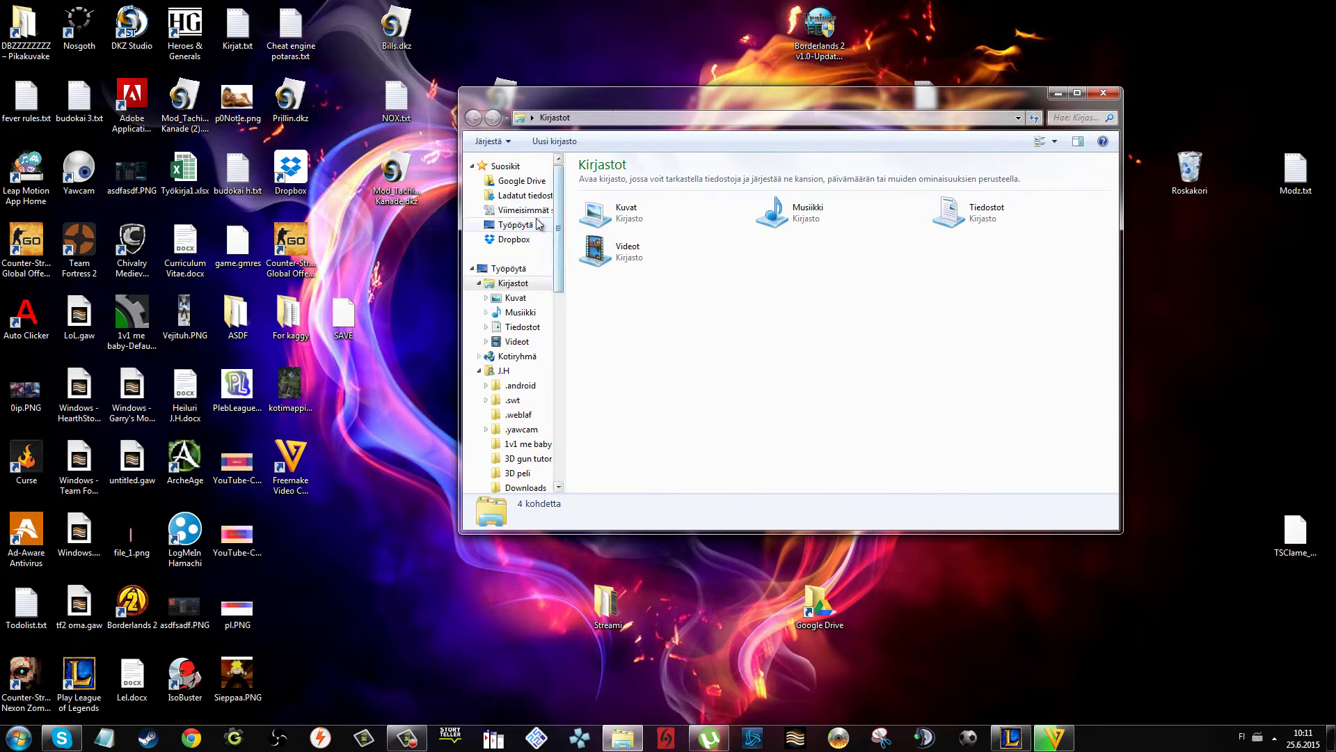
left_click_drag(559, 277, 564, 438)
left_click(523, 422)
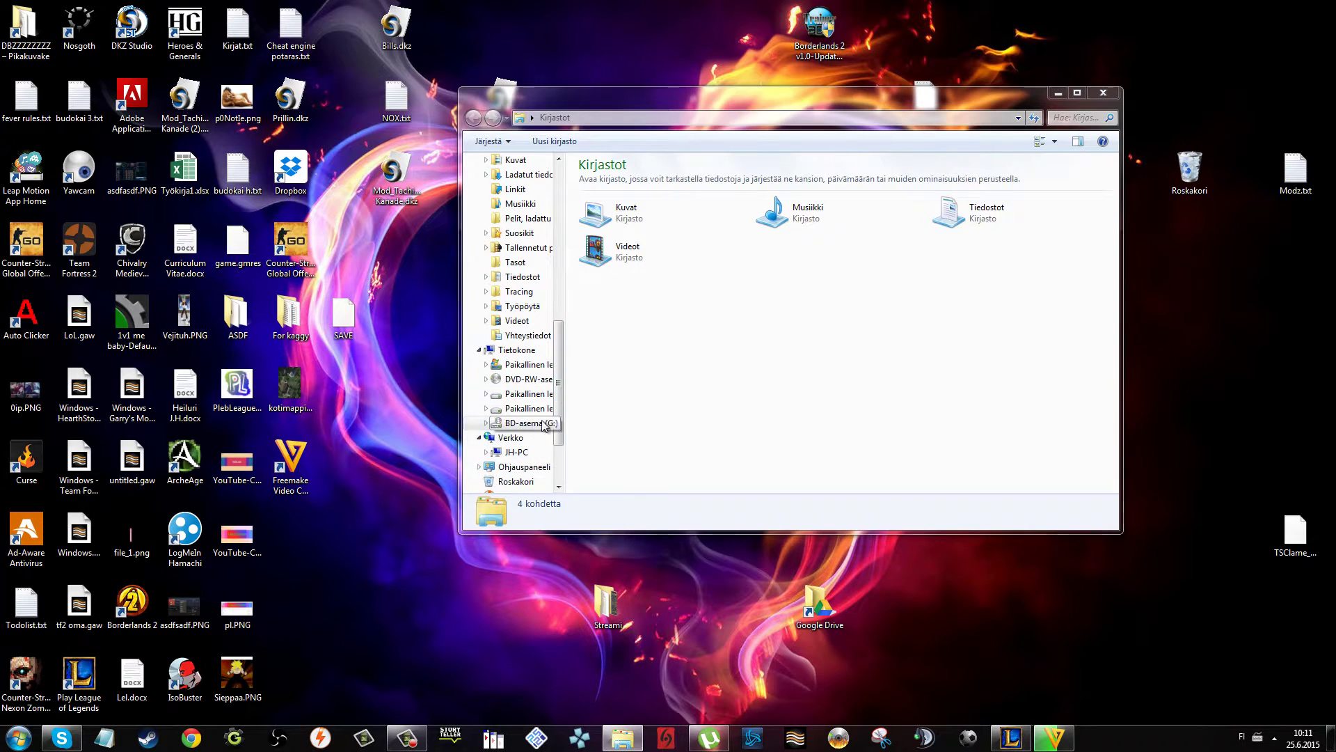
left_click(750, 392)
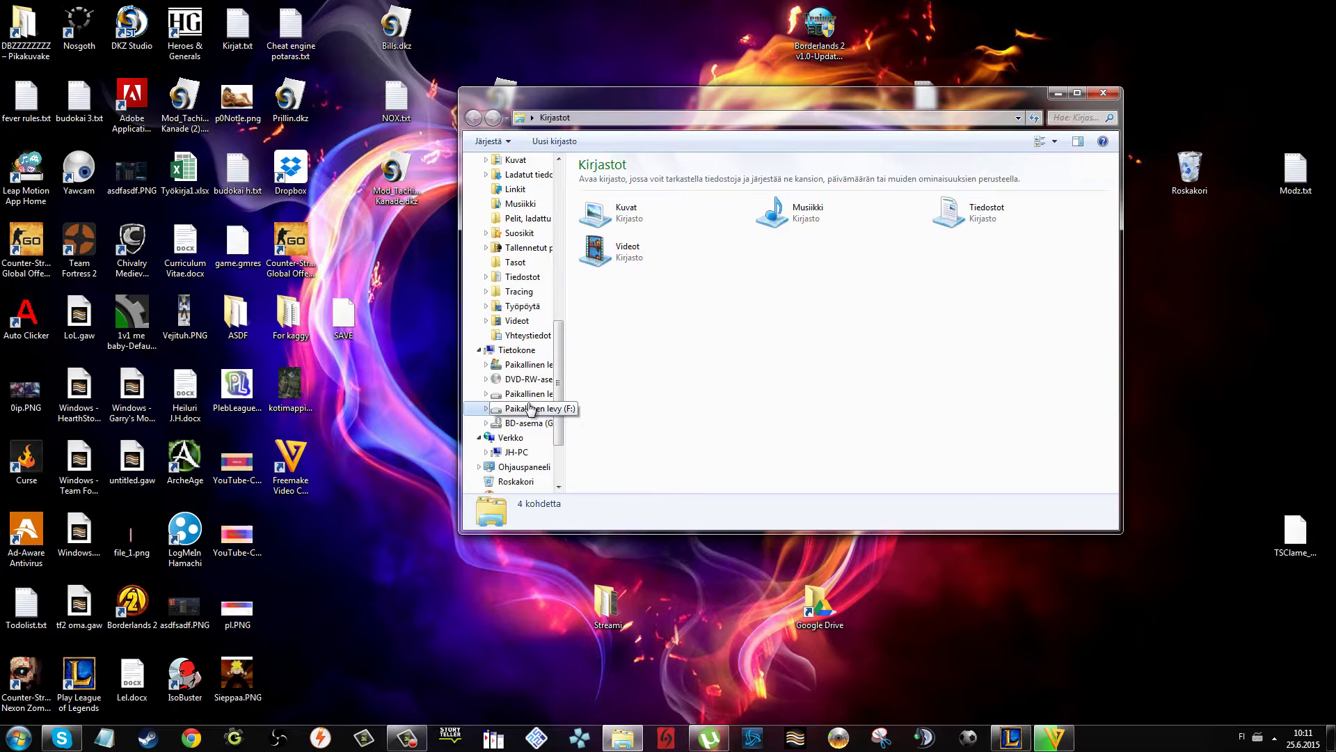
left_click(527, 409)
double_click(759, 307)
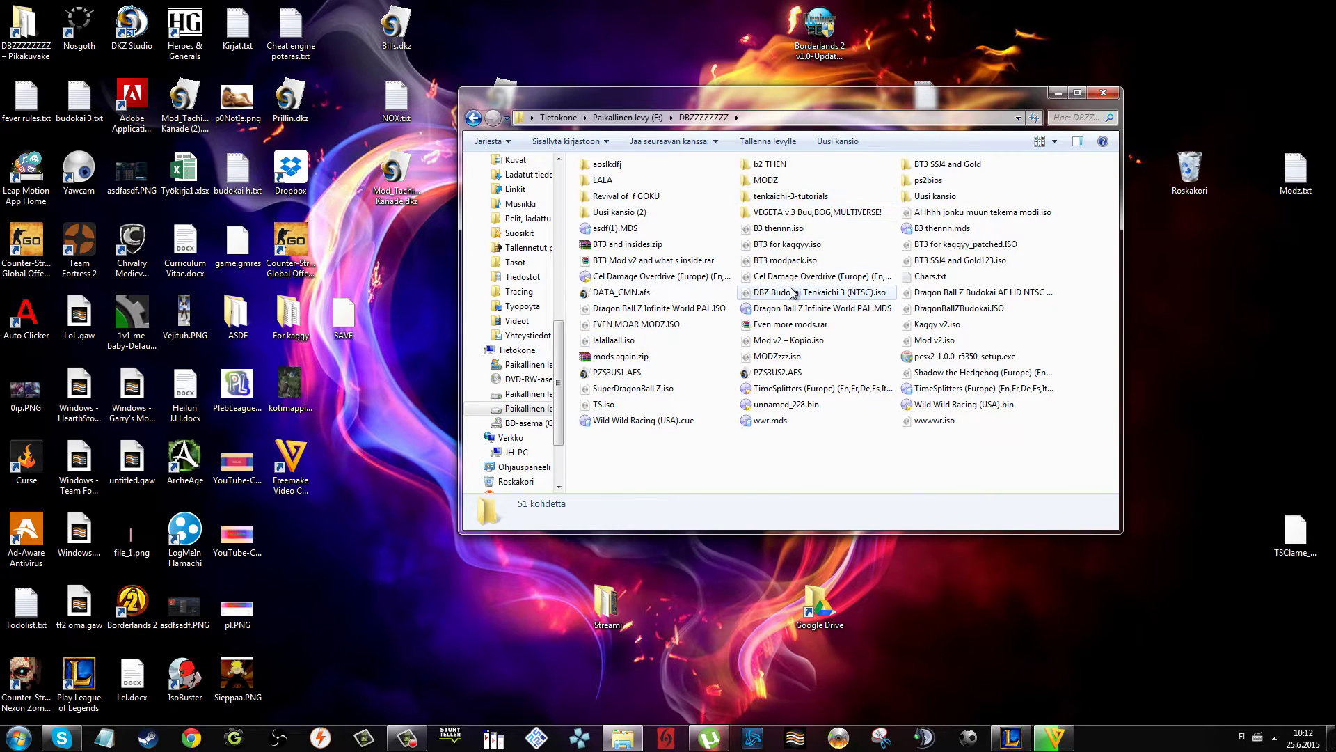
Select DBZ Budokai Tenkaichi 3 (NTSC).iso and step through the files starting with b.
left_click(793, 292)
key("b")
key("b")
key("b")
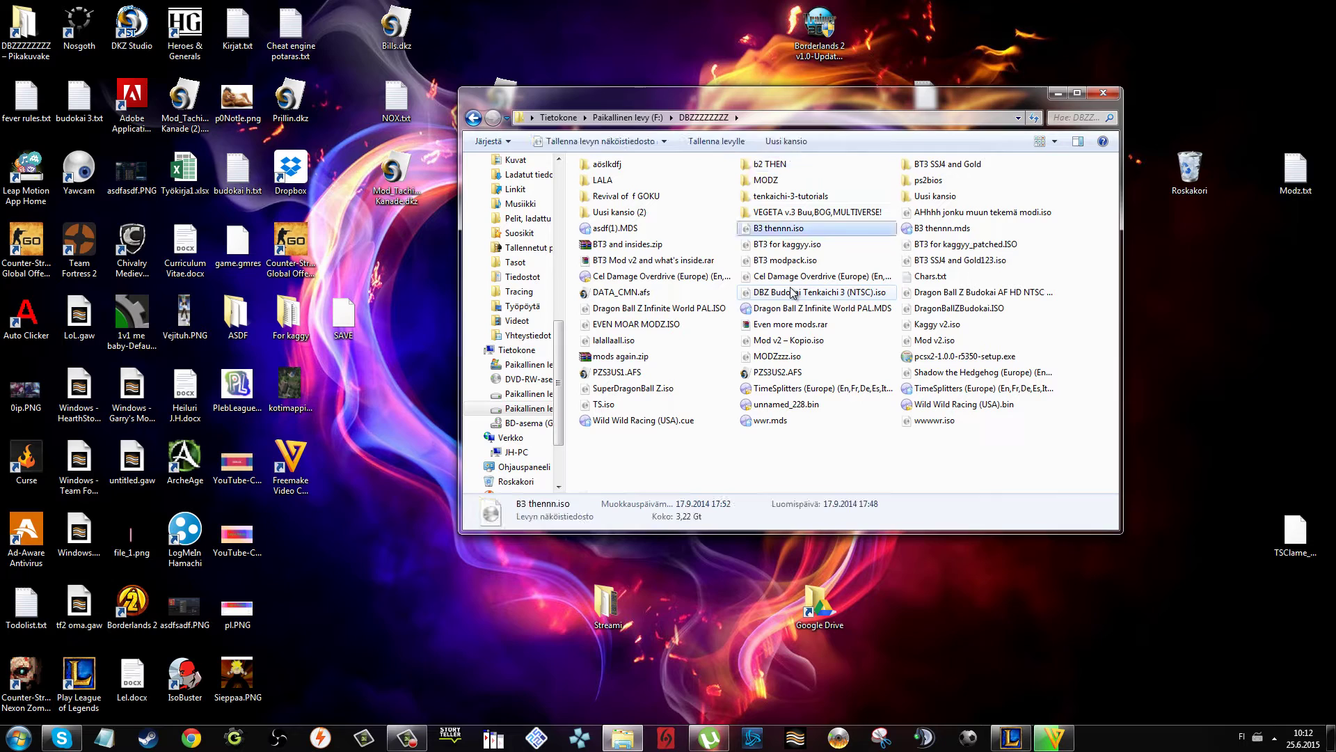
key("b")
key("b")
key("b")
key("b")
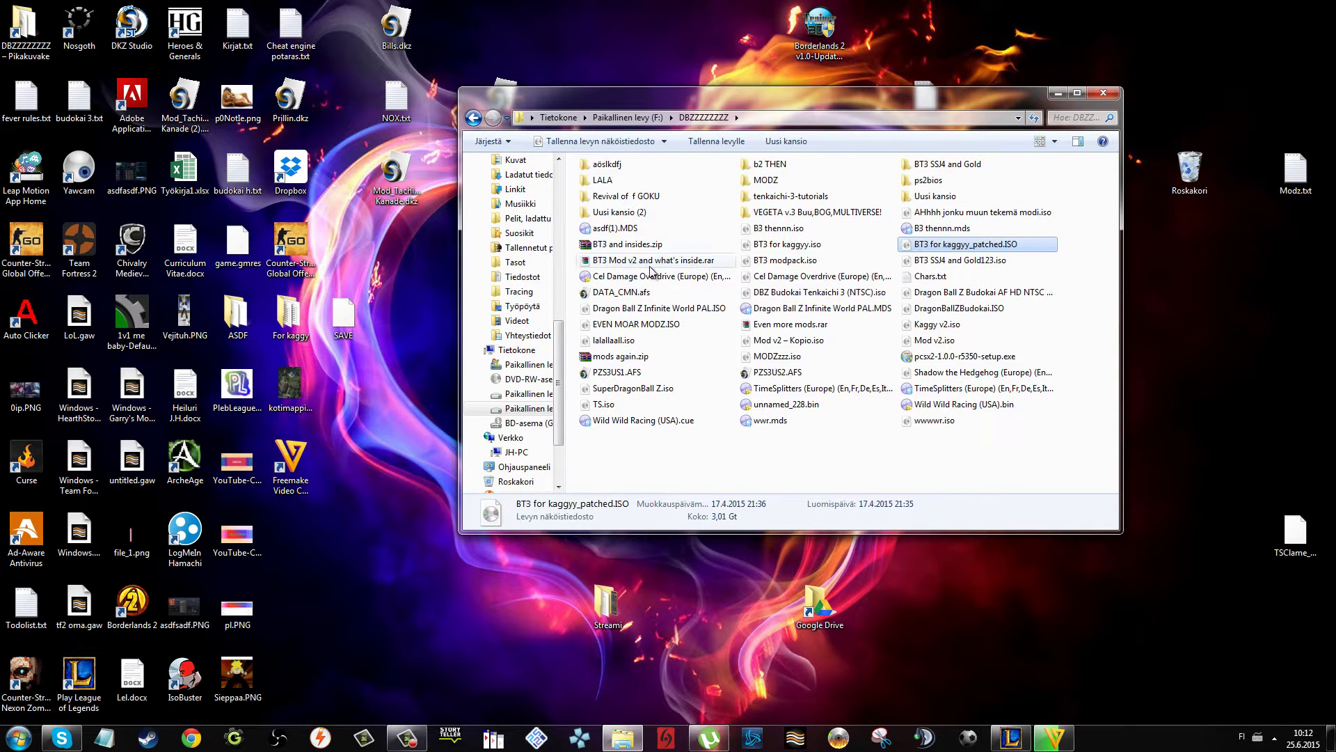
Open BT3 SSJ4 and Gold and create a new WinRAR archive named lal.
double_click(960, 169)
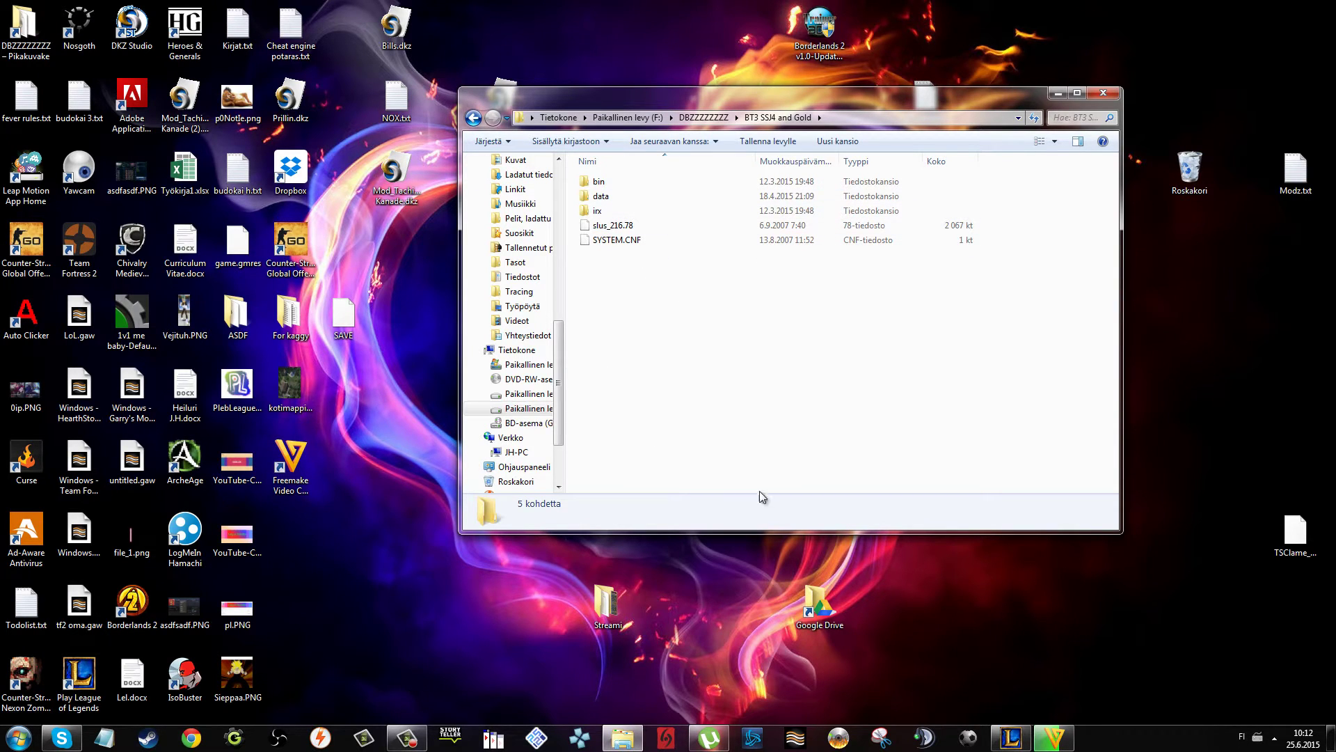
right_click(662, 402)
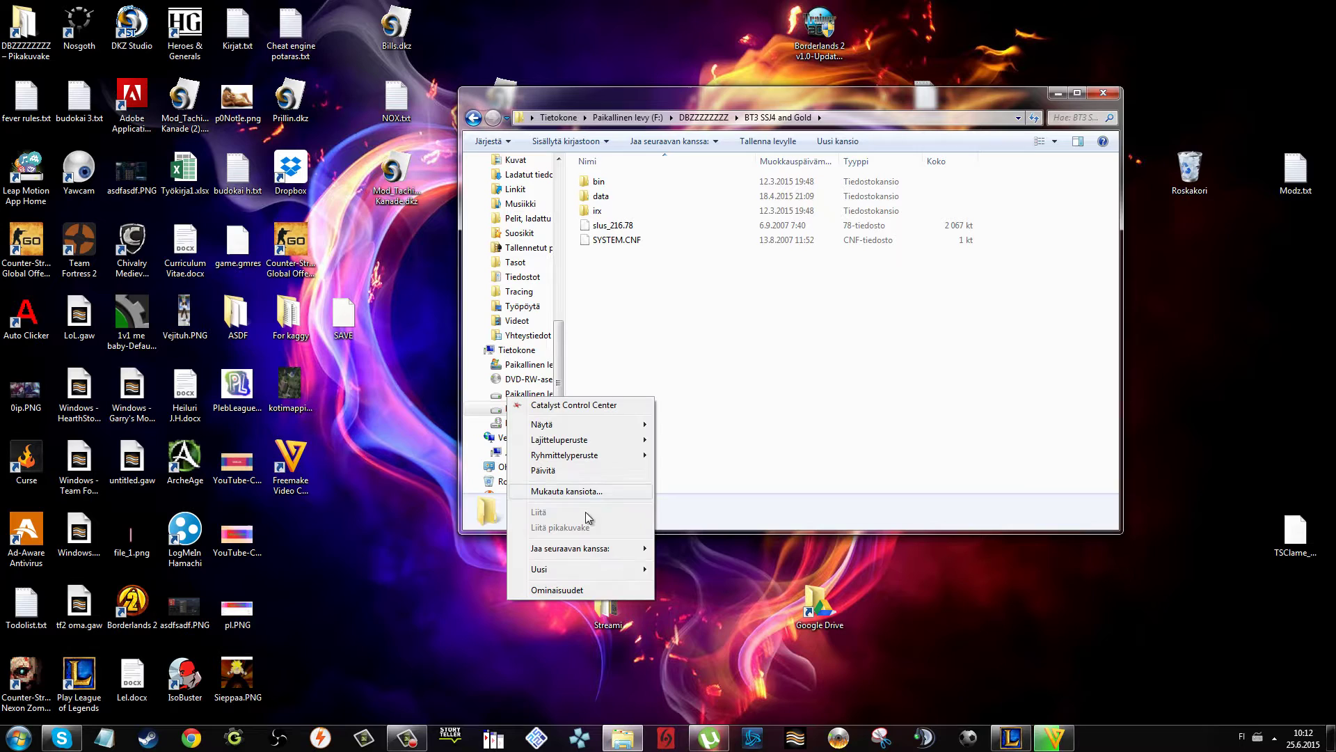
mouse_move(557, 571)
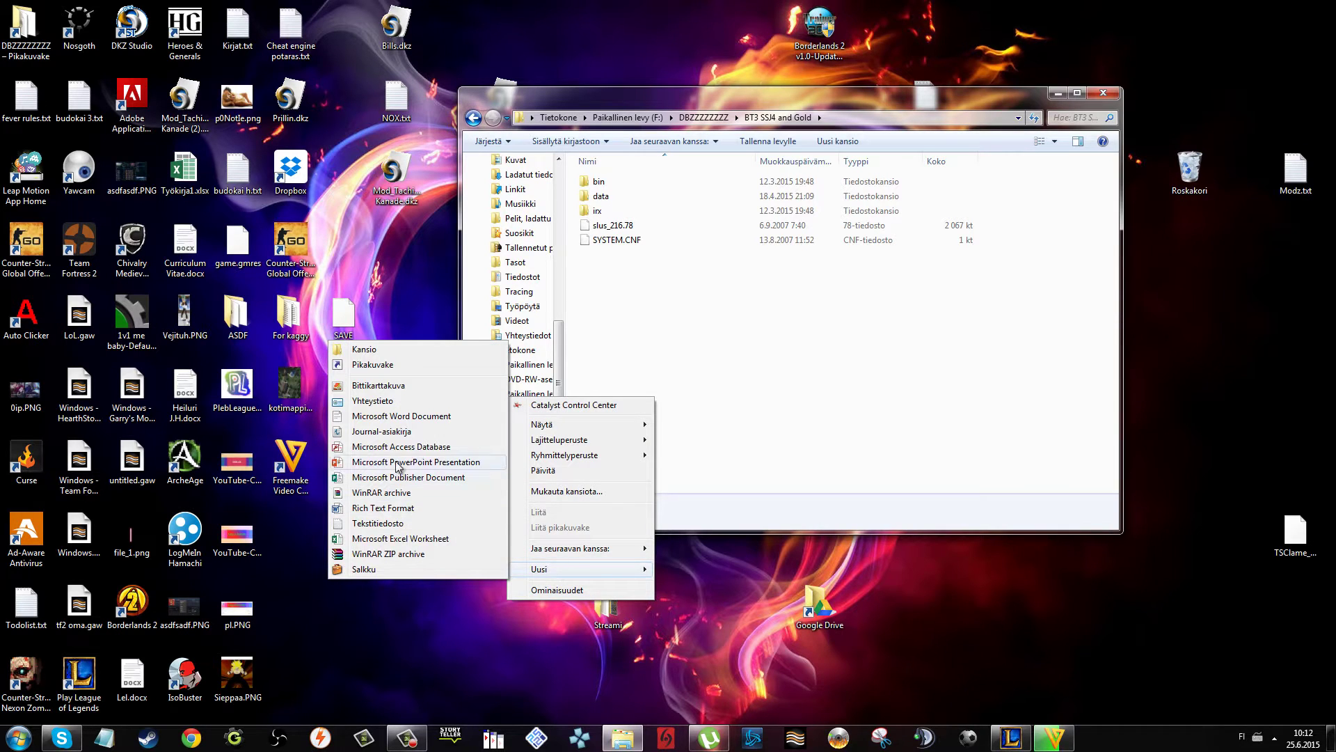
left_click(381, 492)
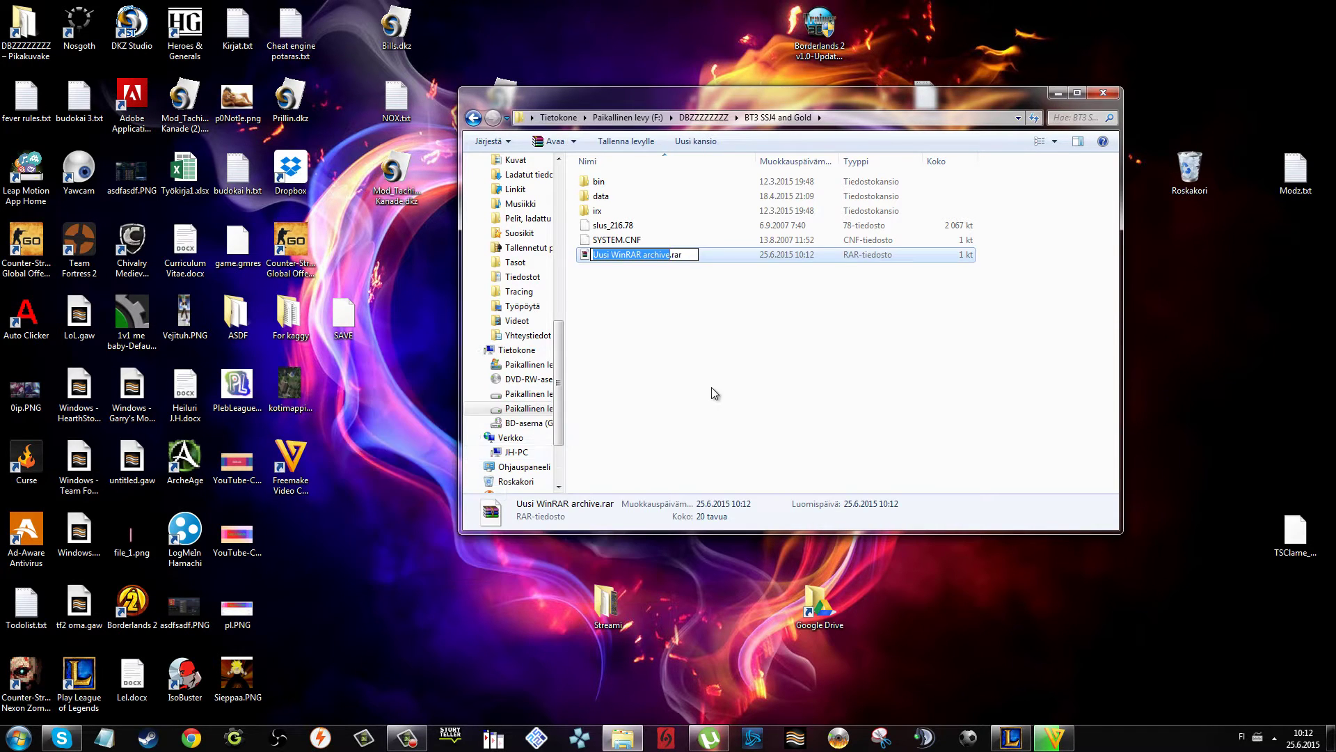
type("lal")
key("Return")
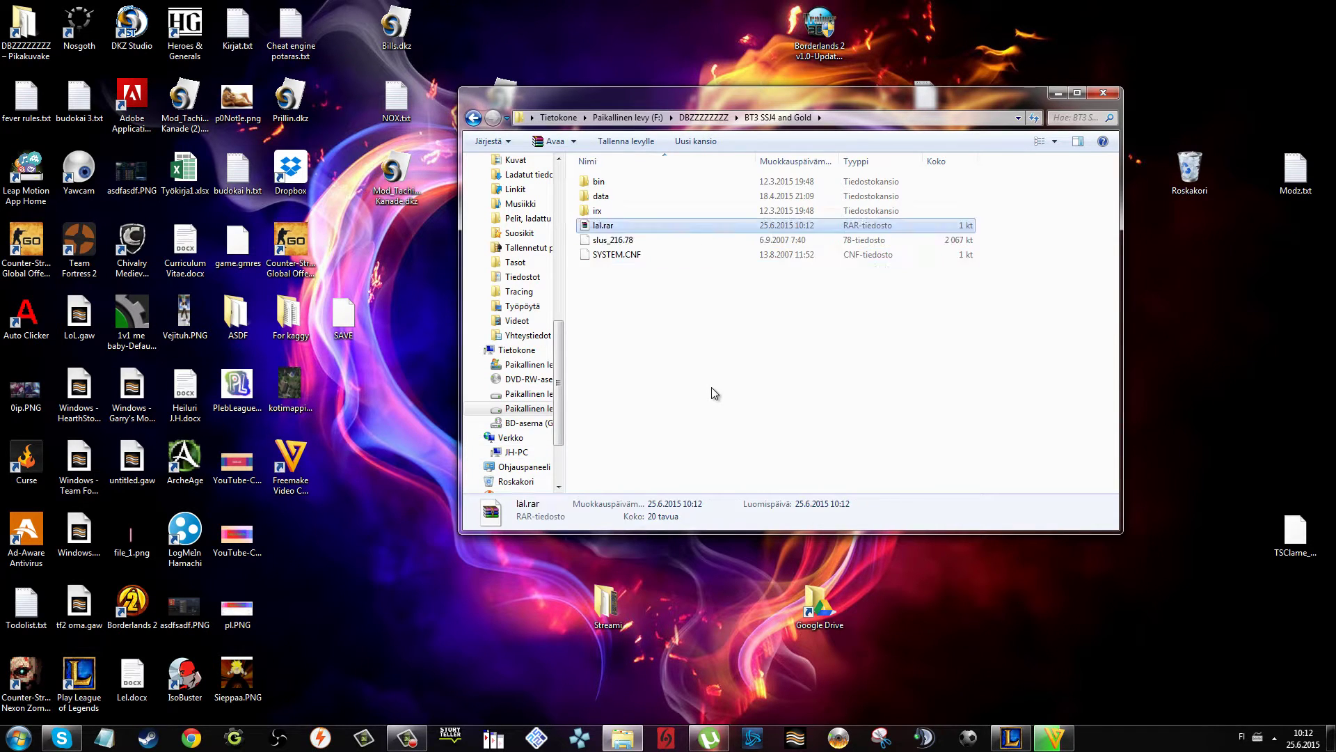
Delete the test archive lal.rar.
right_click(618, 228)
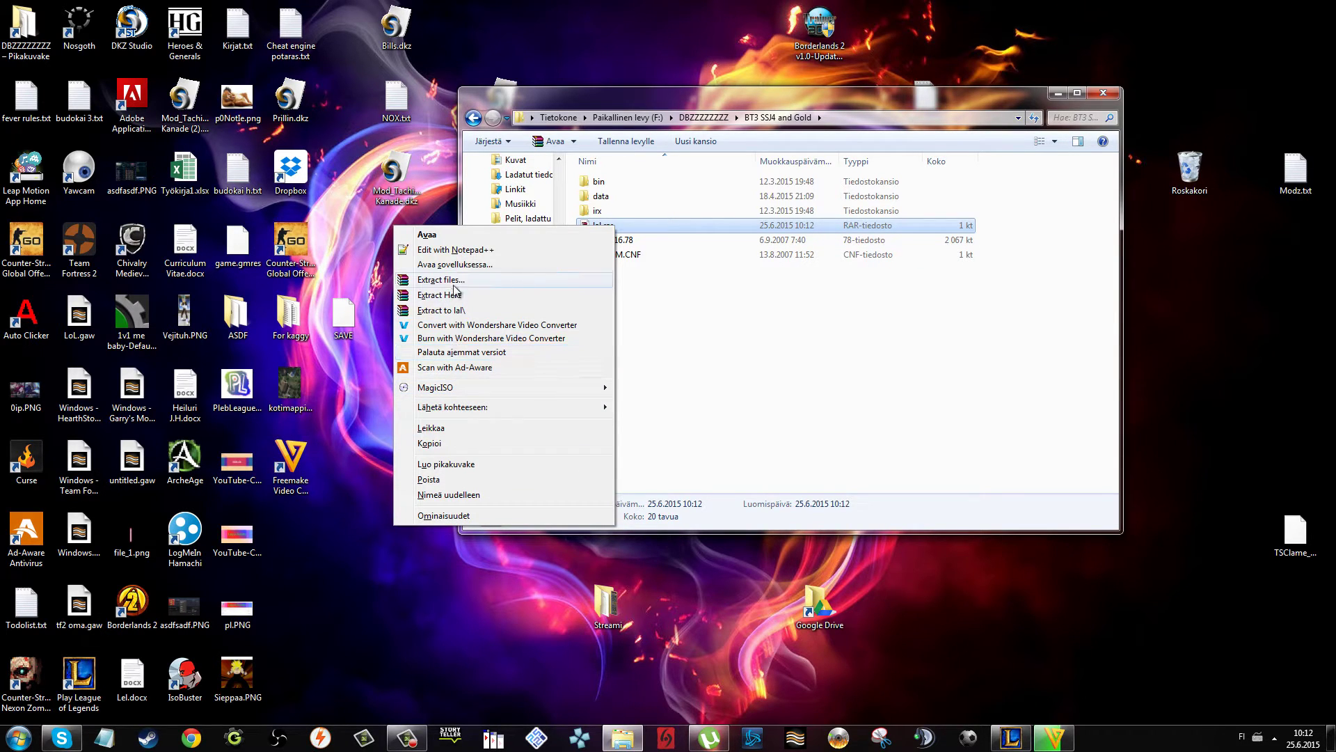
left_click(770, 324)
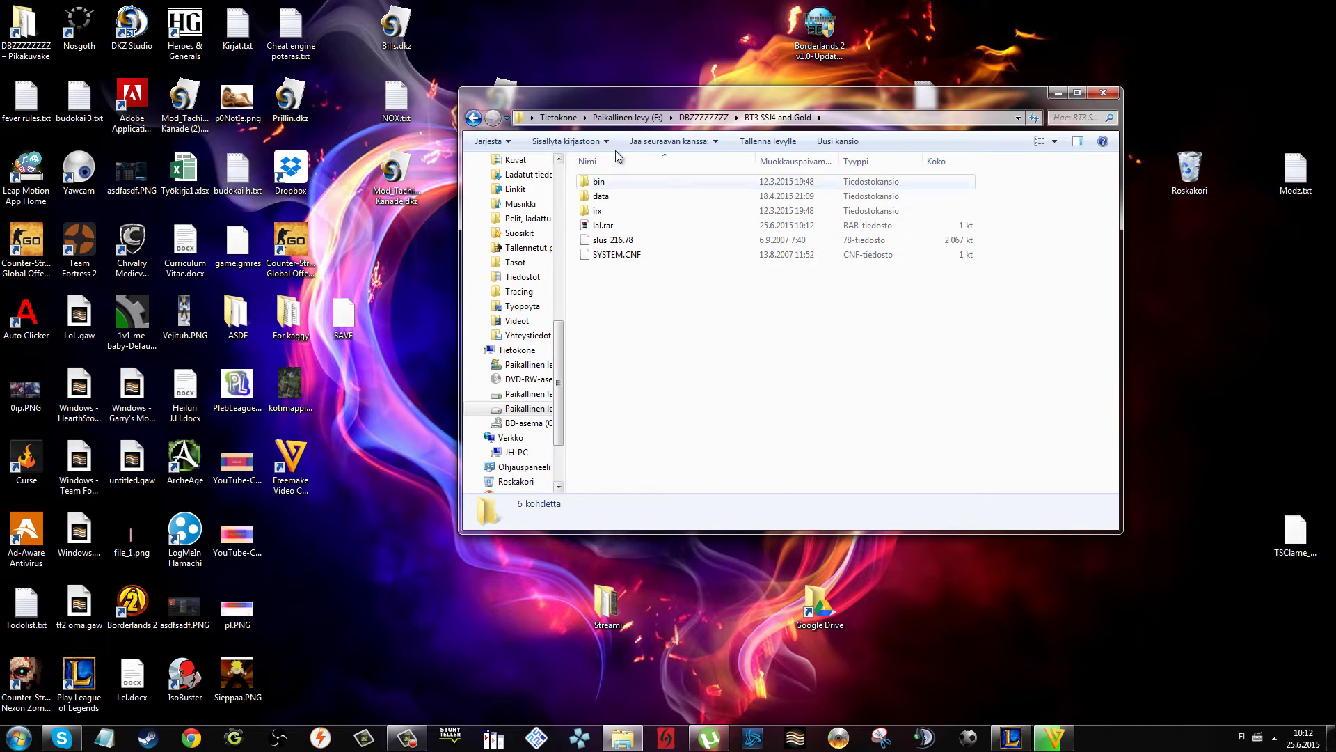
right_click(588, 226)
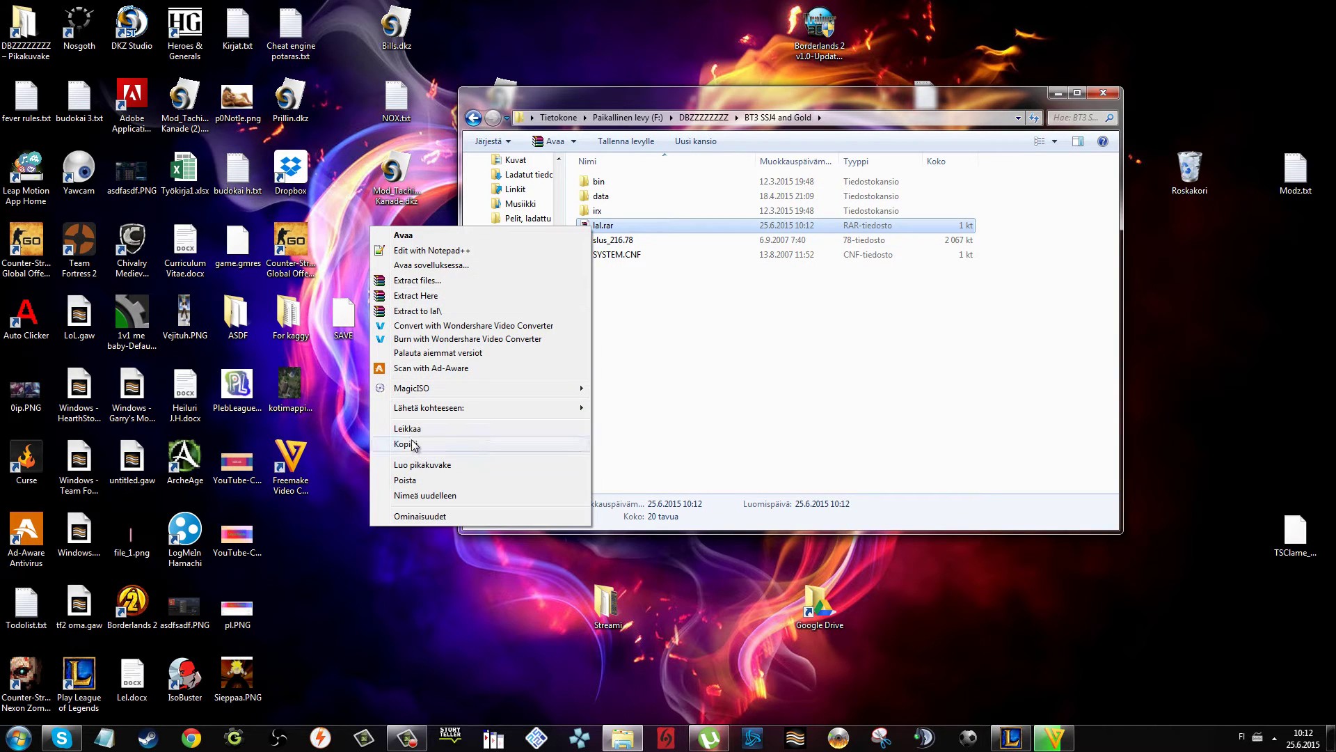
left_click(424, 481)
left_click(717, 423)
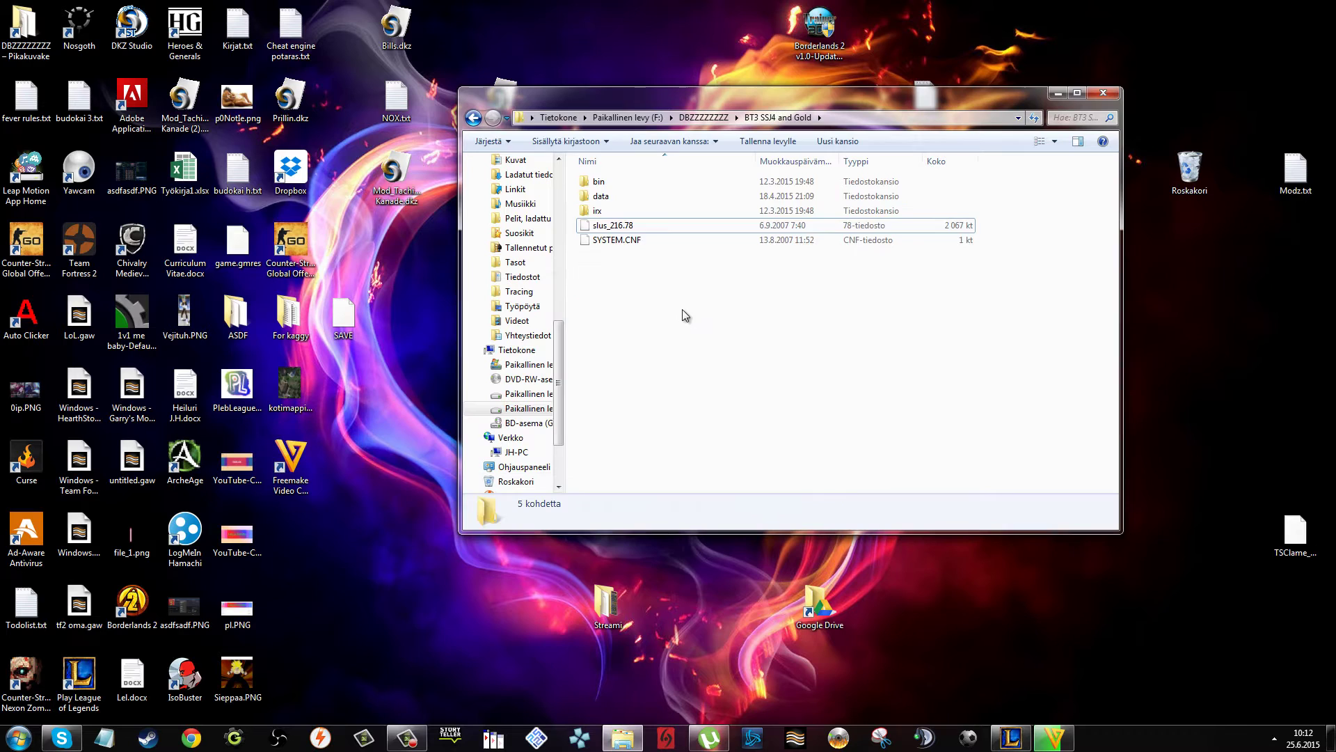
Open the data folder, inspect PZS3US1.afs, and launch AFSExplorer from the taskbar.
key("ctrl+a")
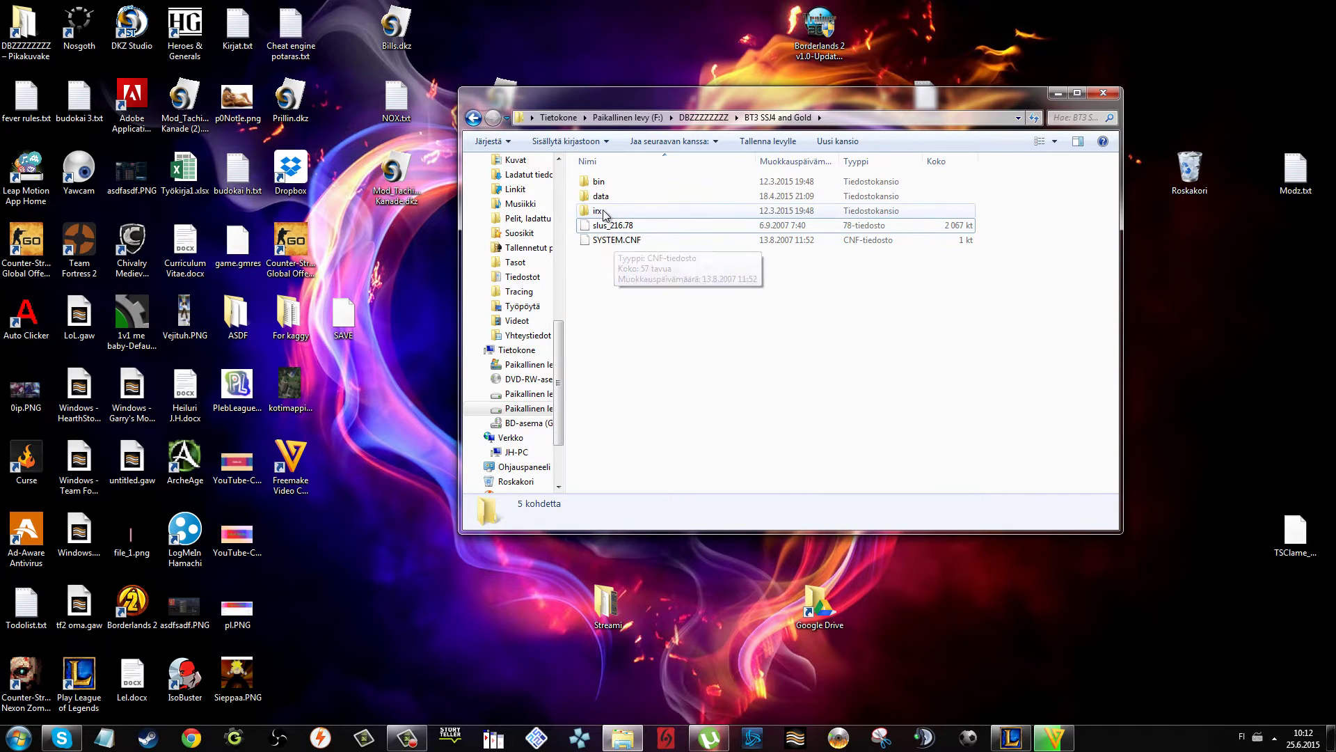
double_click(607, 196)
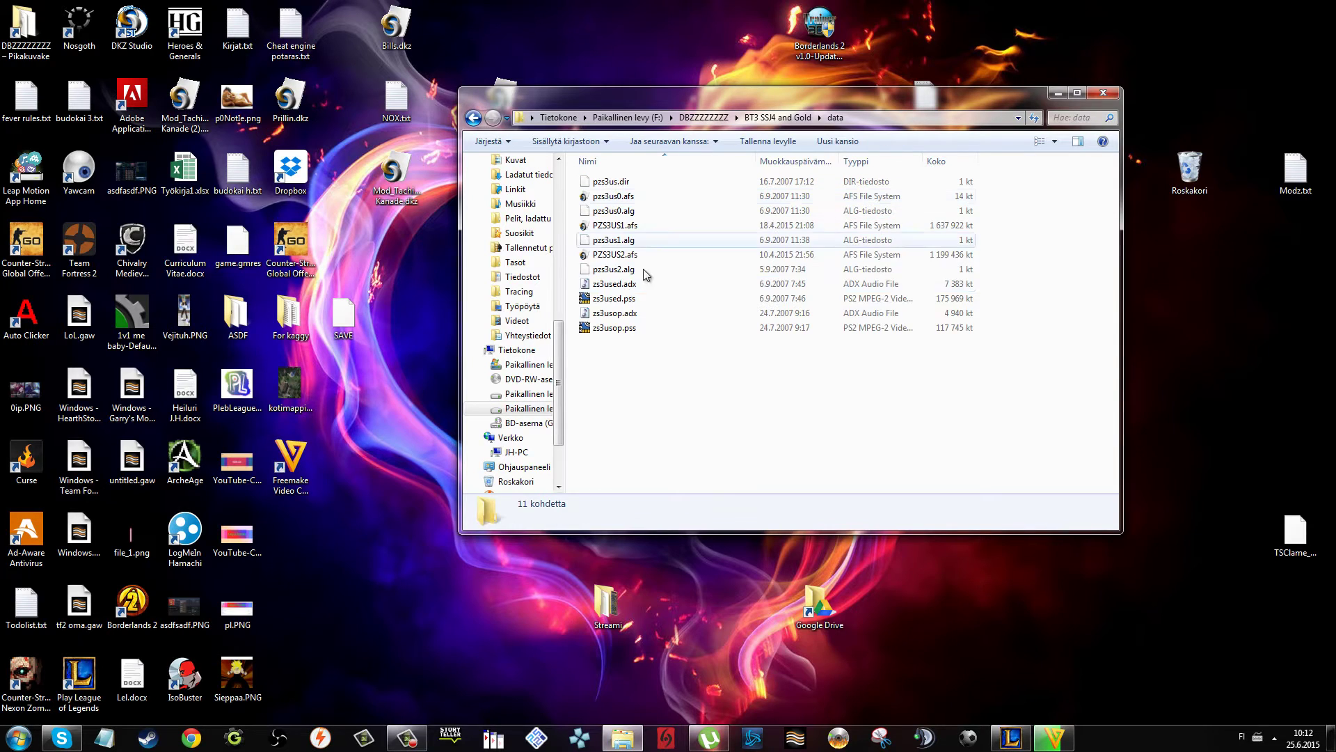
right_click(641, 234)
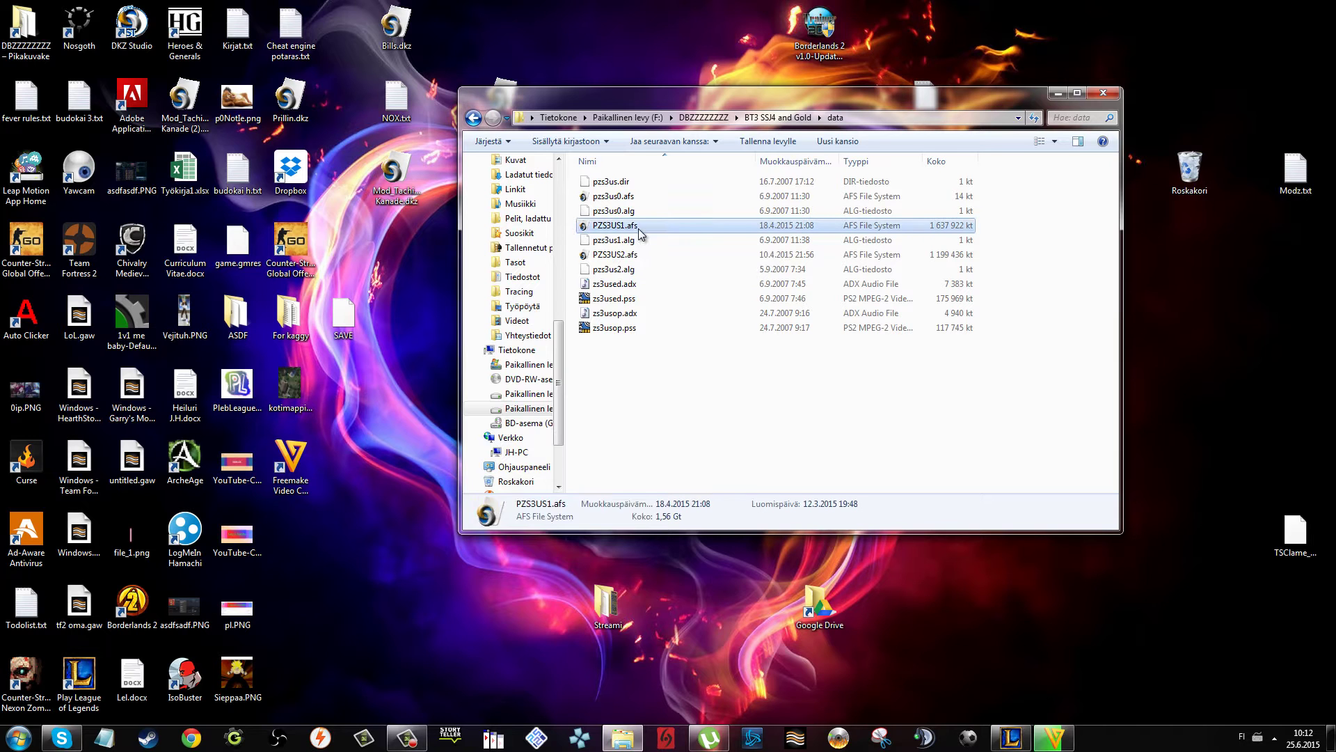
left_click(970, 736)
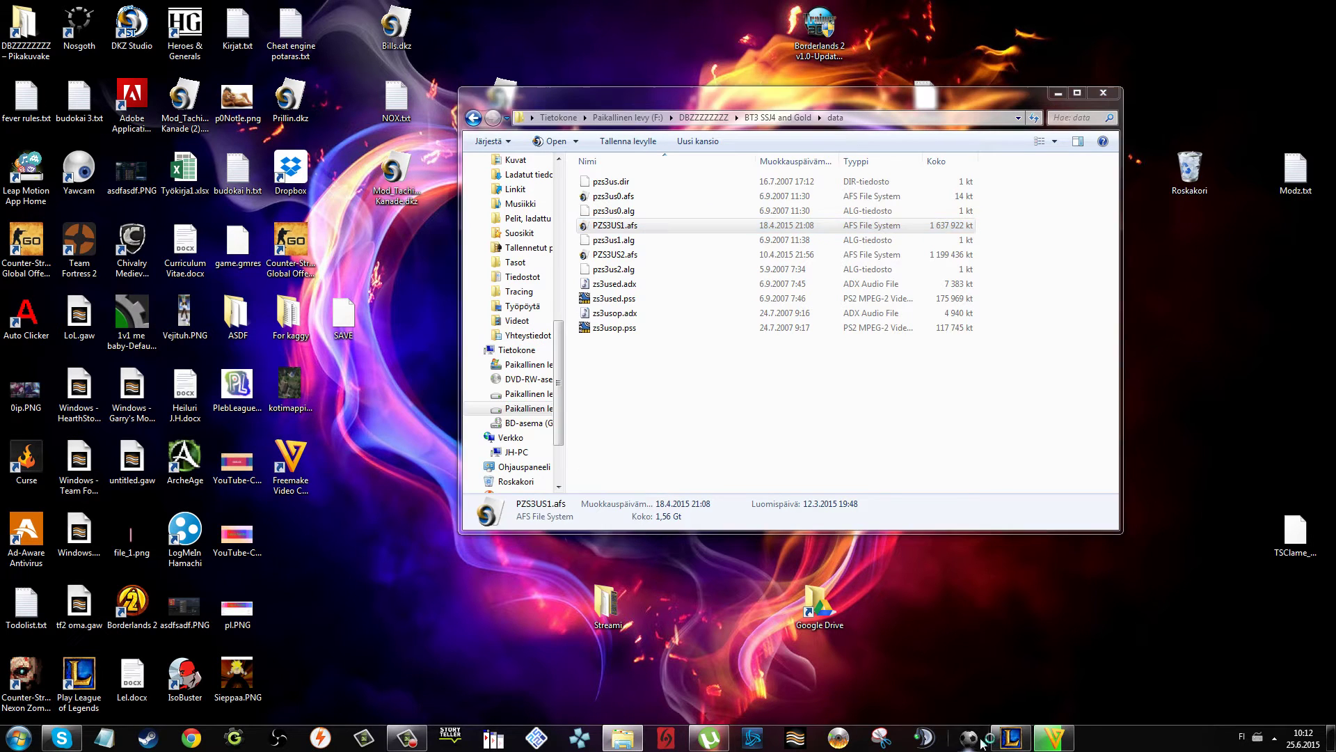
Import PZS3US1.afs from F:\DBZZZZZZZZ\BT3 SSJ4 and Gold\data into AFSExplorer.
left_click_drag(380, 76, 236, 73)
left_click(143, 93)
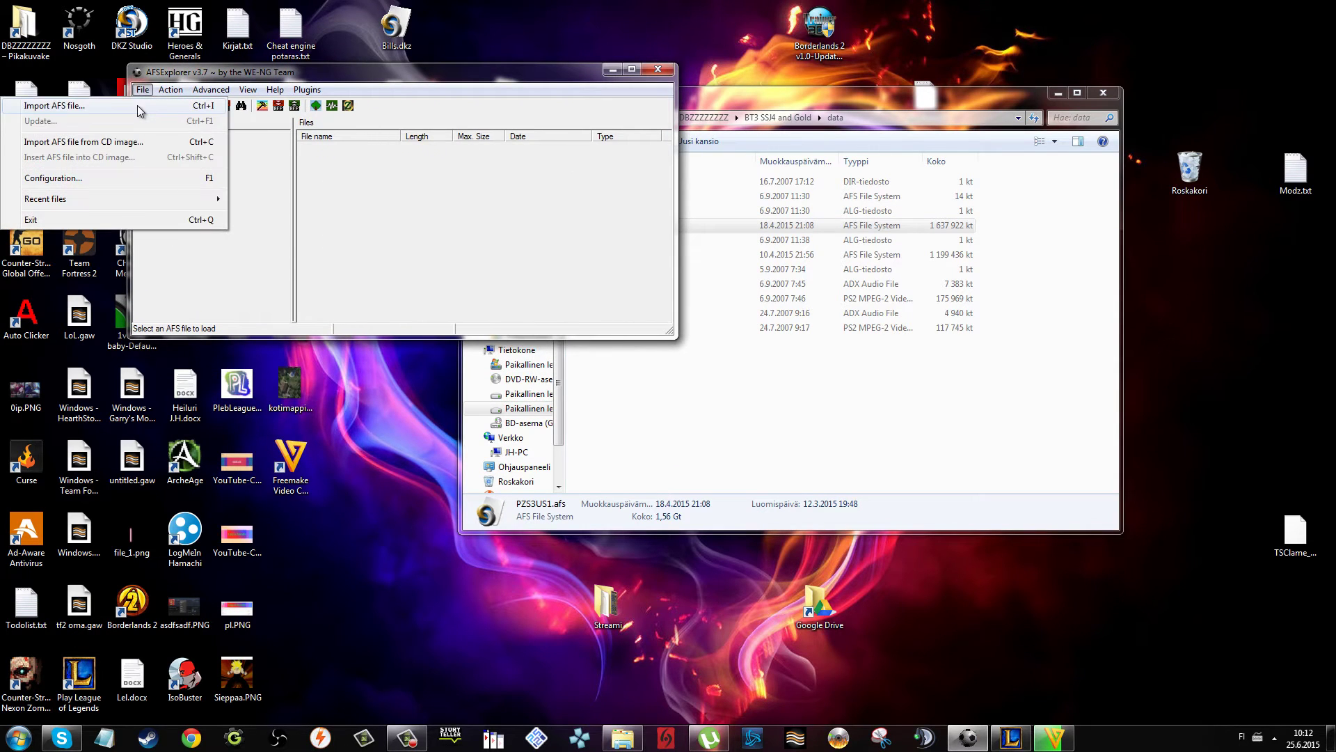
left_click(136, 106)
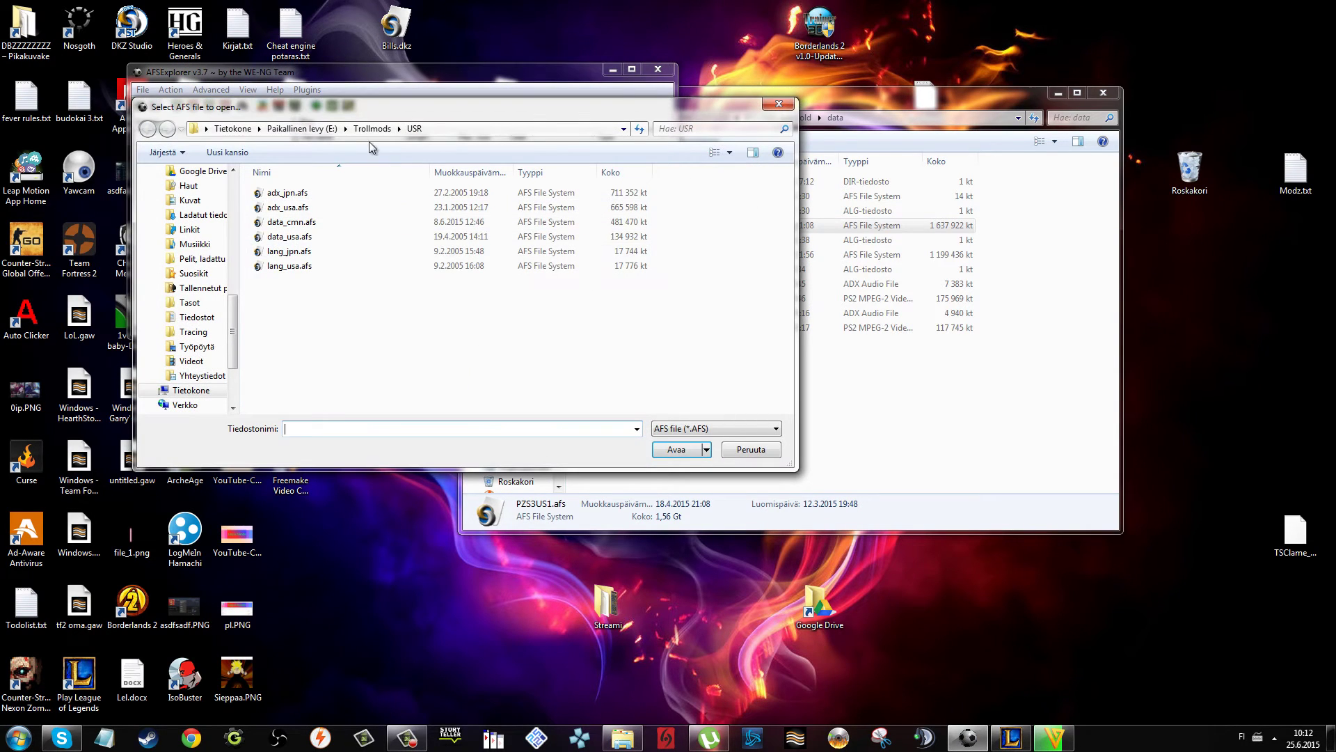
left_click(232, 128)
double_click(654, 222)
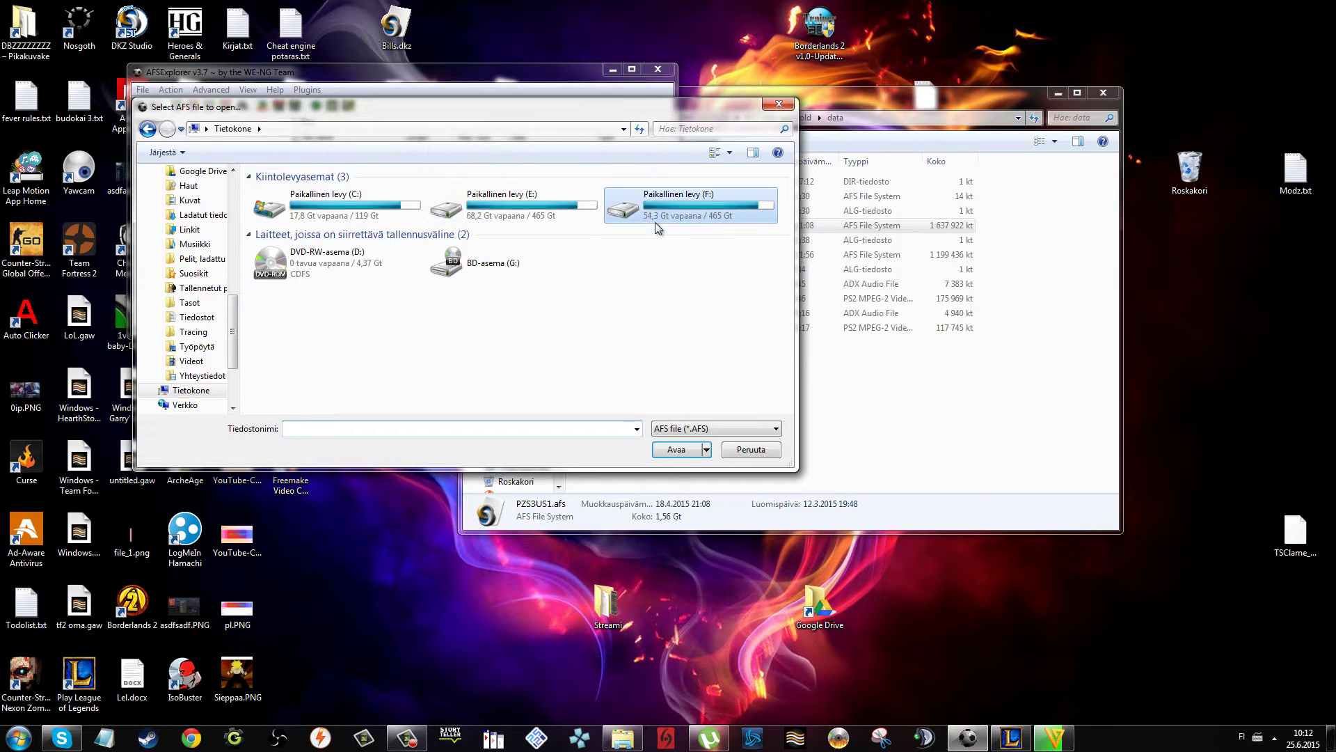
double_click(438, 299)
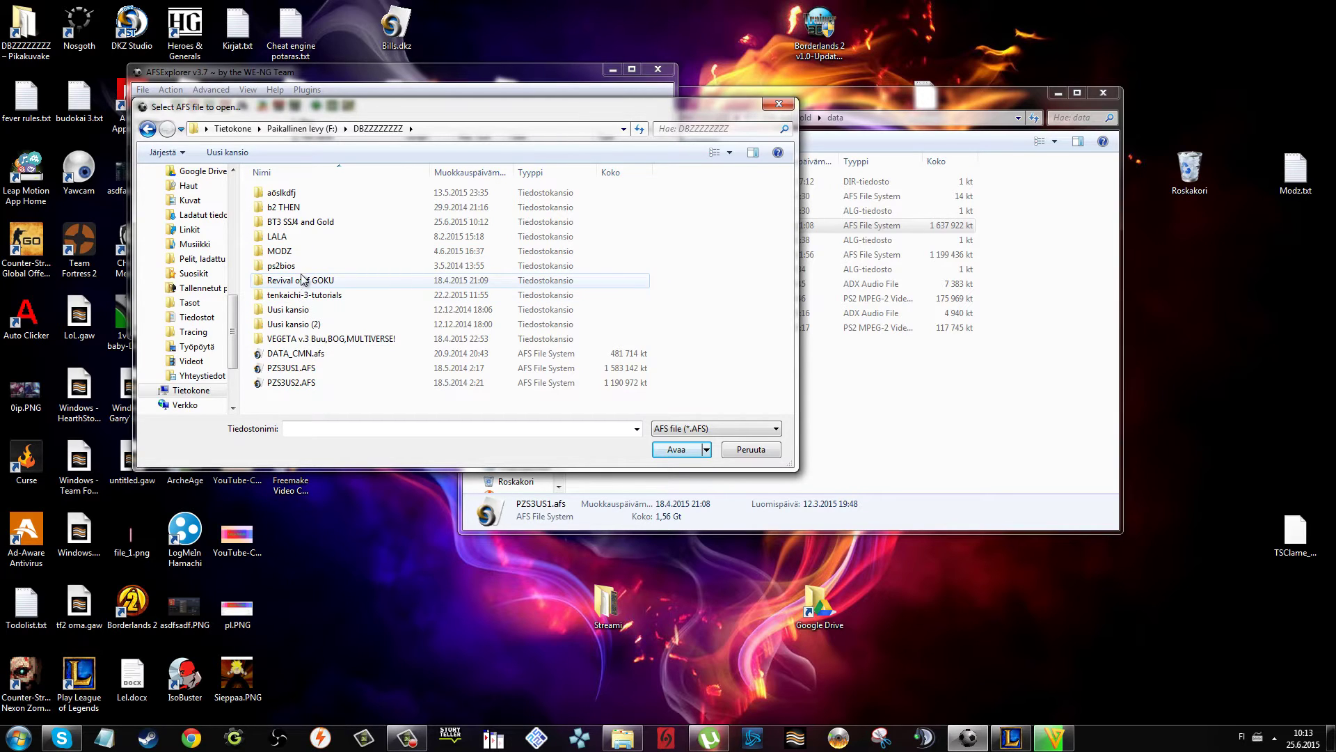
double_click(306, 222)
double_click(302, 207)
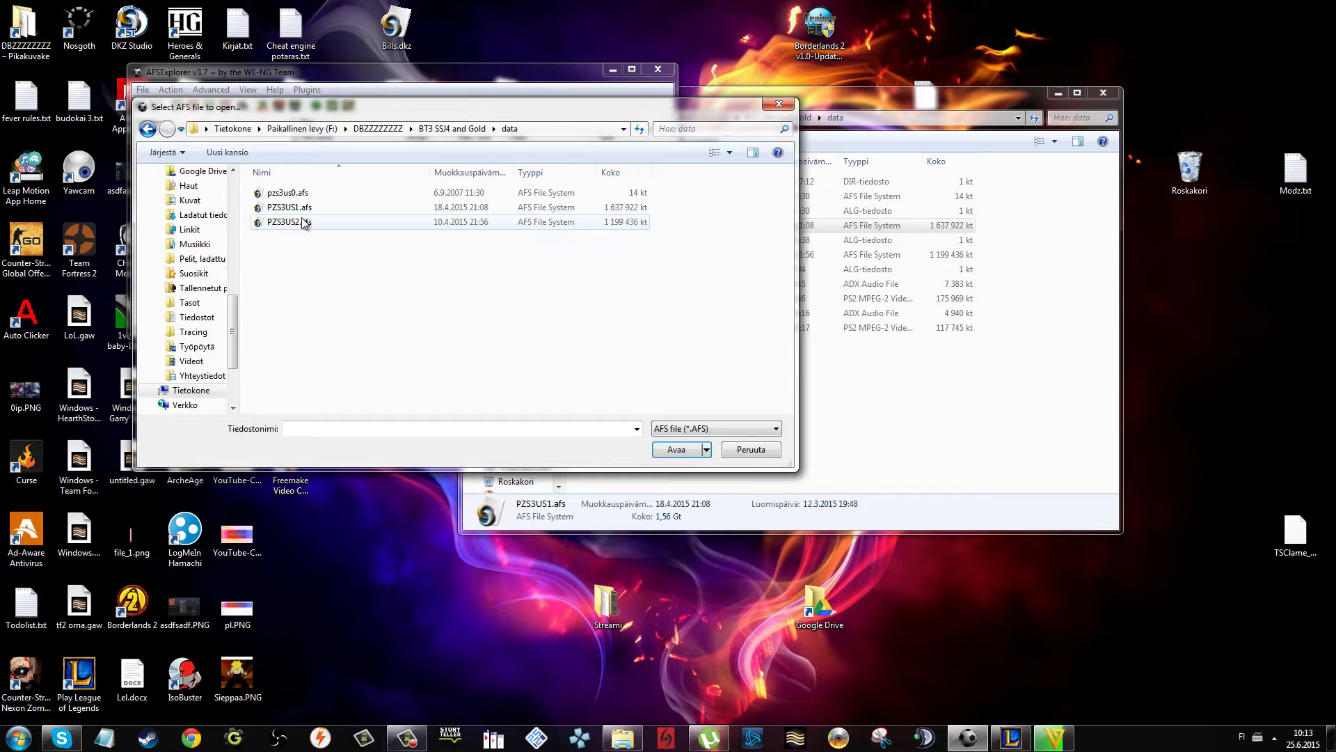
left_click(304, 208)
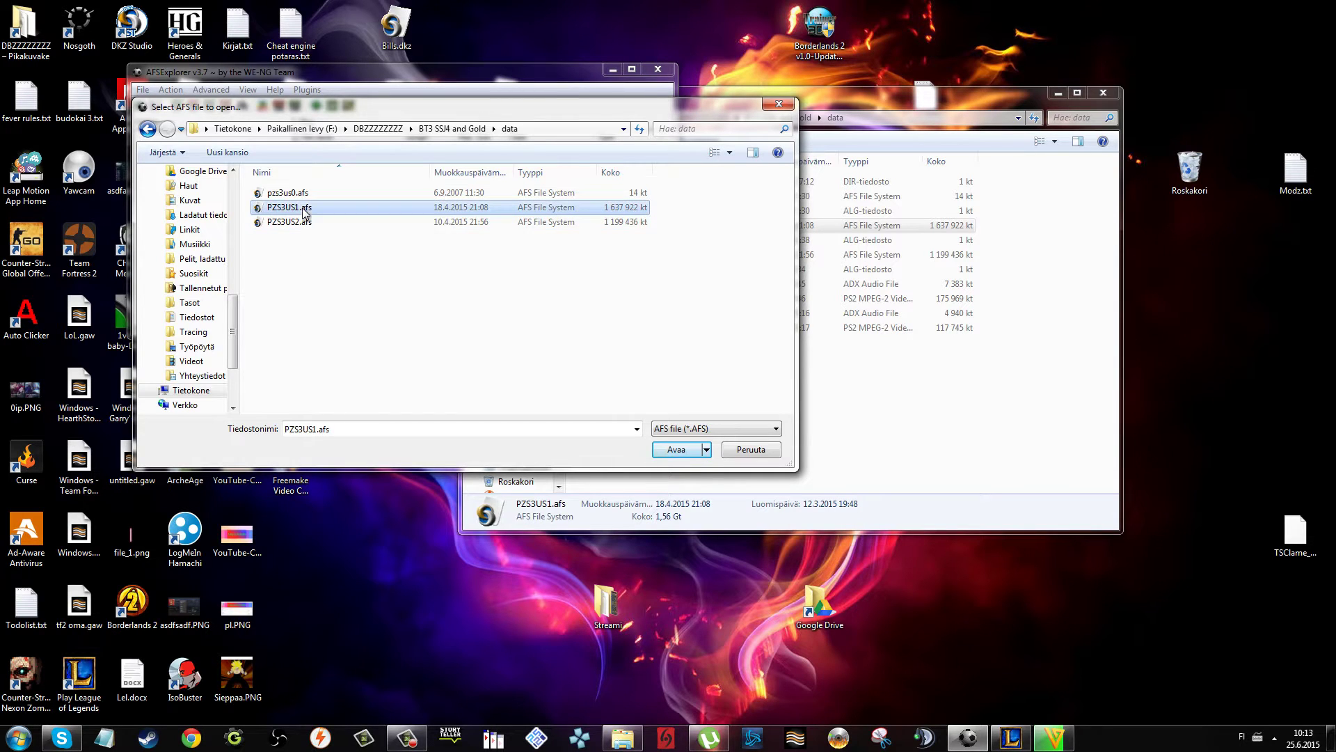
left_click_drag(328, 104, 558, 213)
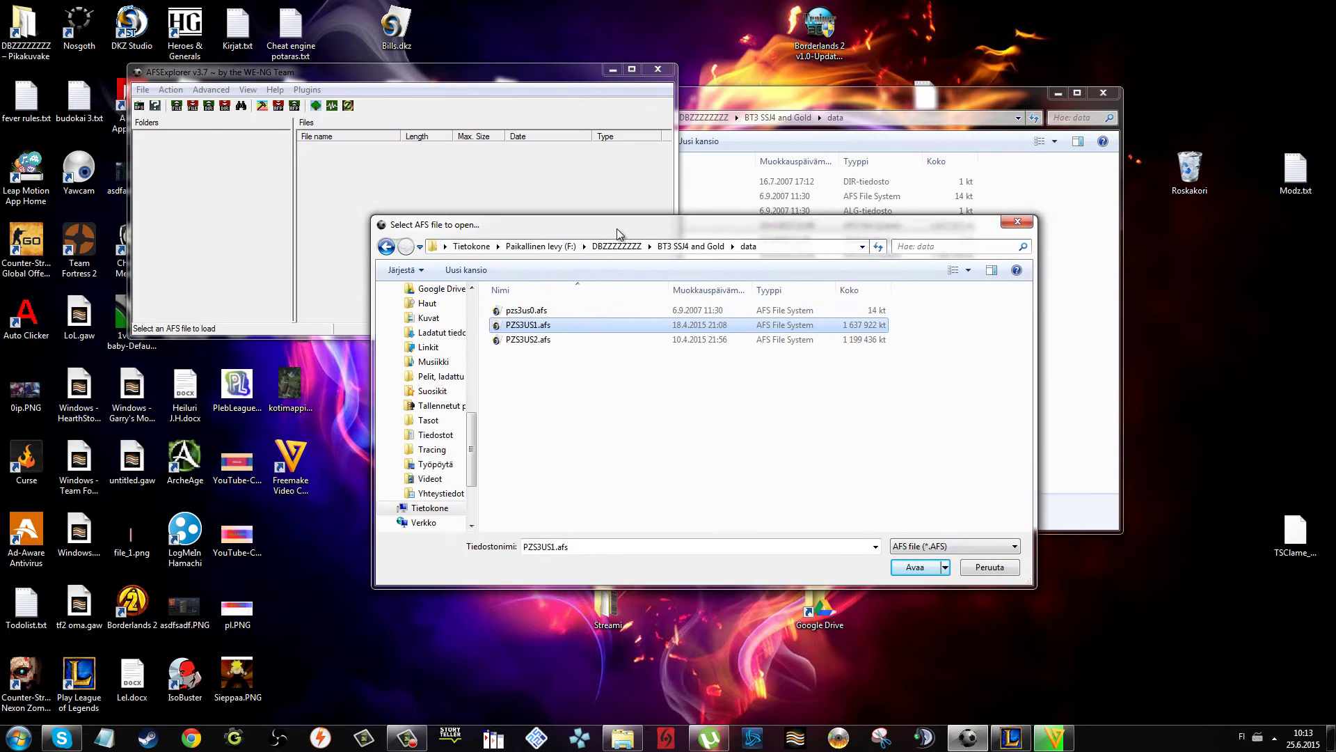
double_click(541, 315)
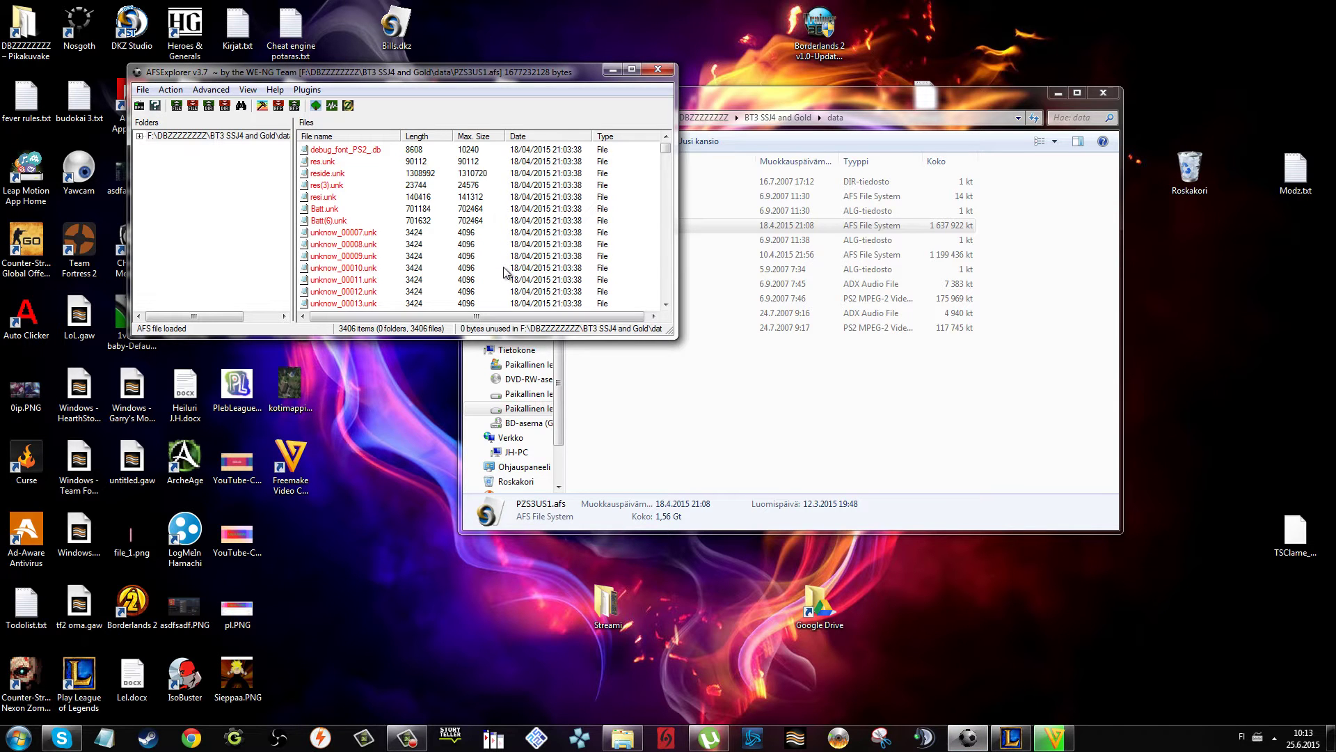
Export all archive files, choosing F:\DBZZZZZZZZ\BT3 SSJ4 and Gold as the destination.
left_click_drag(668, 149, 493, 102)
left_click(177, 94)
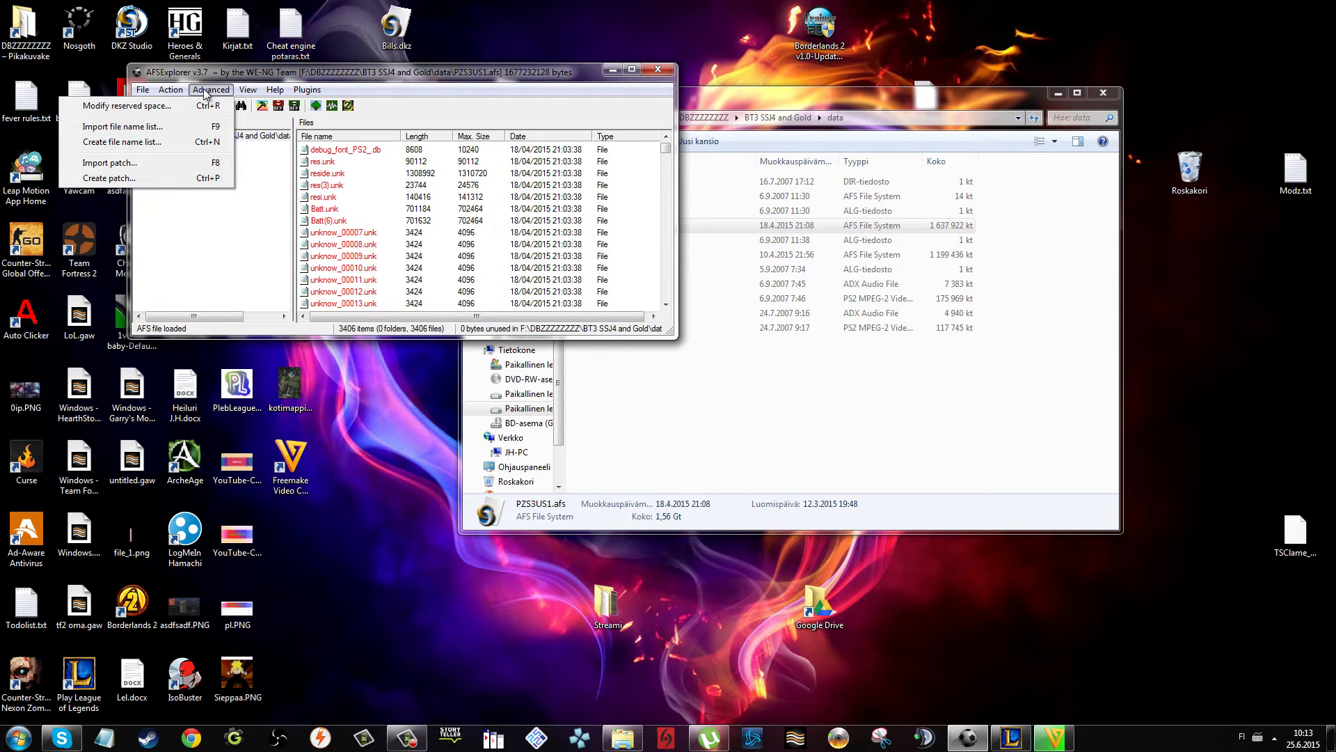
mouse_move(184, 96)
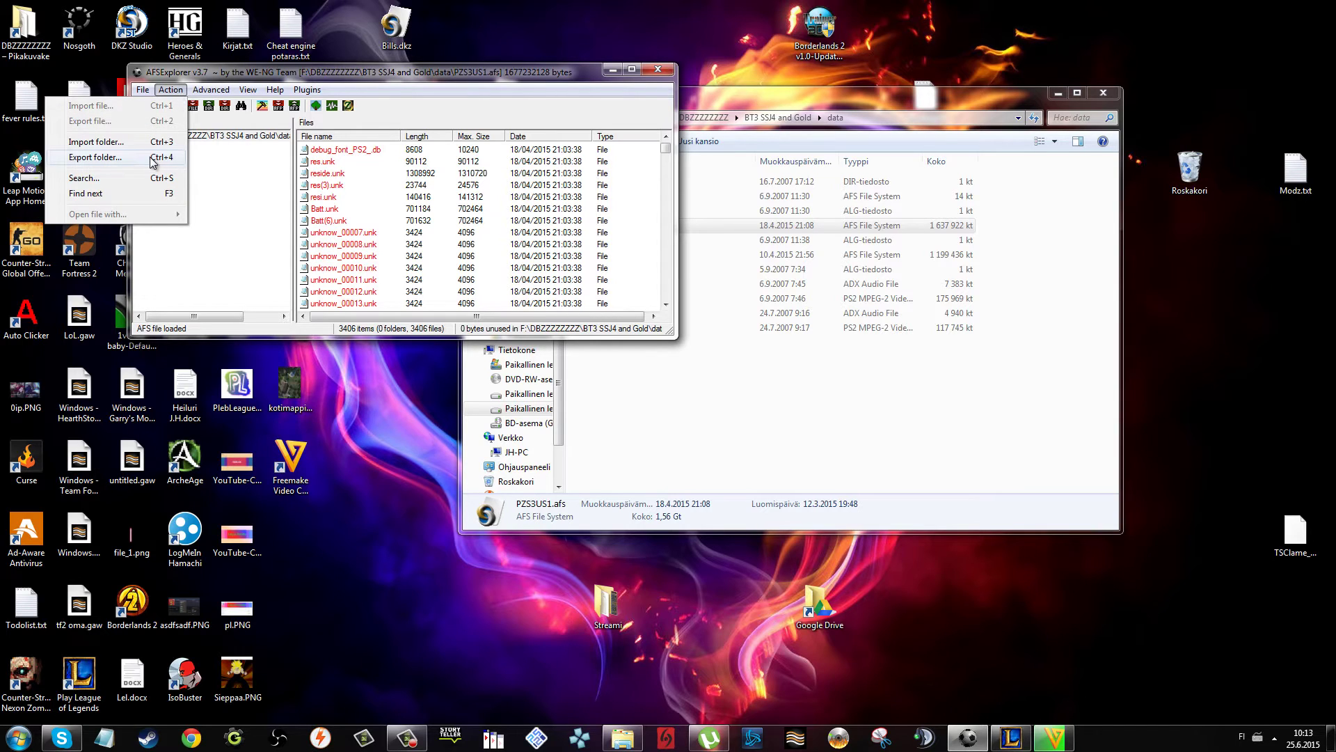
left_click(97, 157)
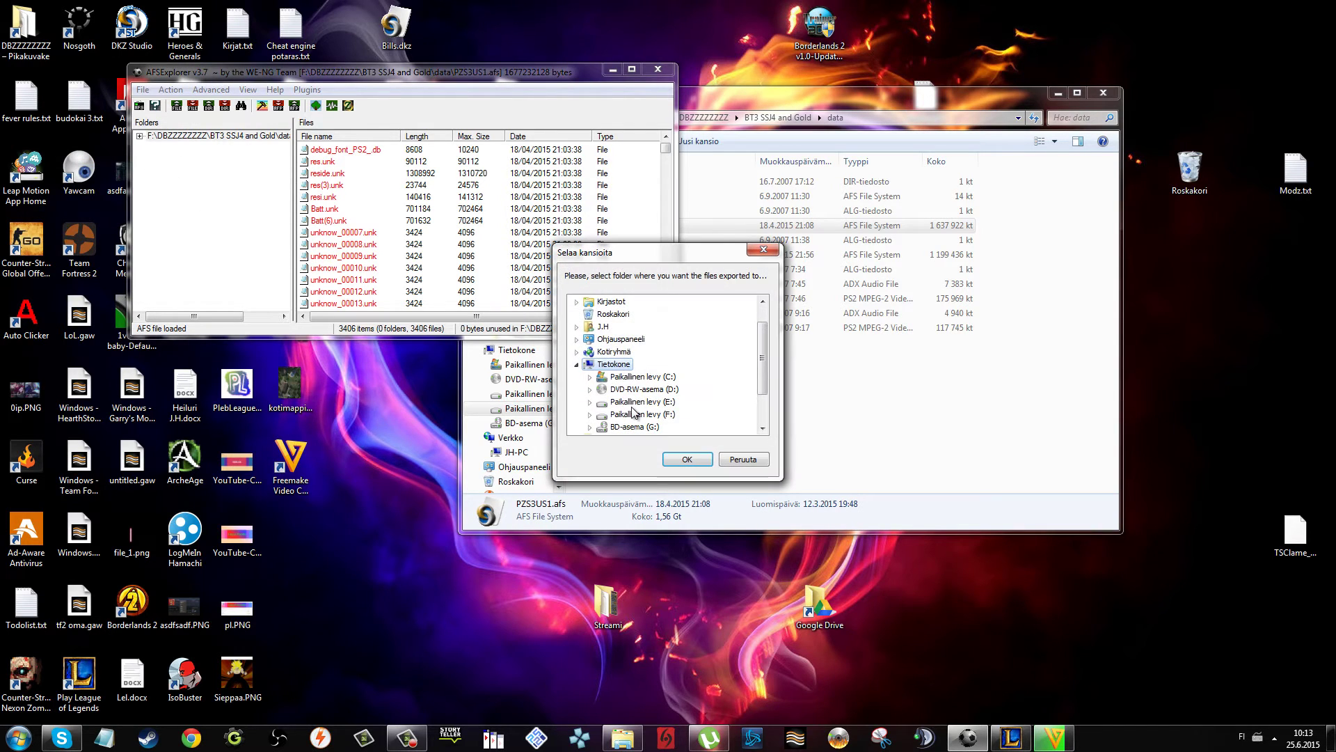
double_click(656, 403)
scroll(656, 405, "down", 4)
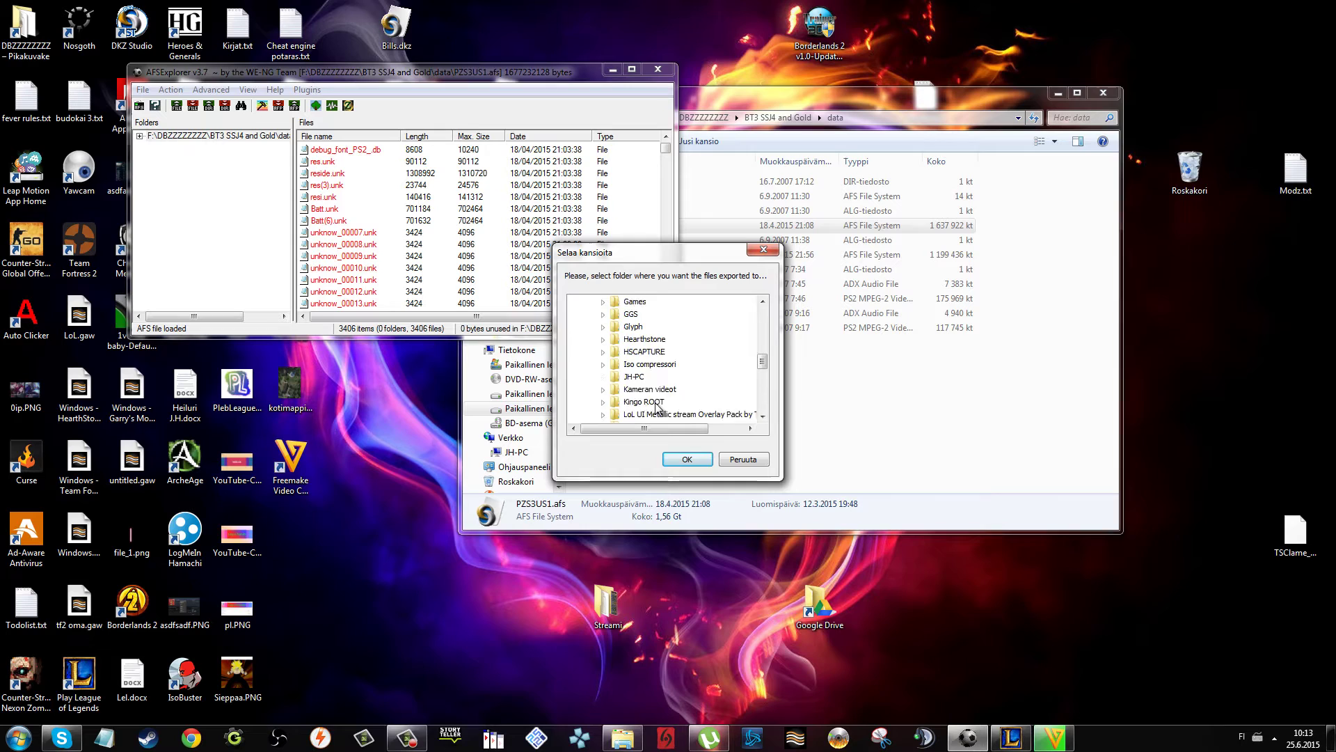
scroll(656, 409, "down", 5)
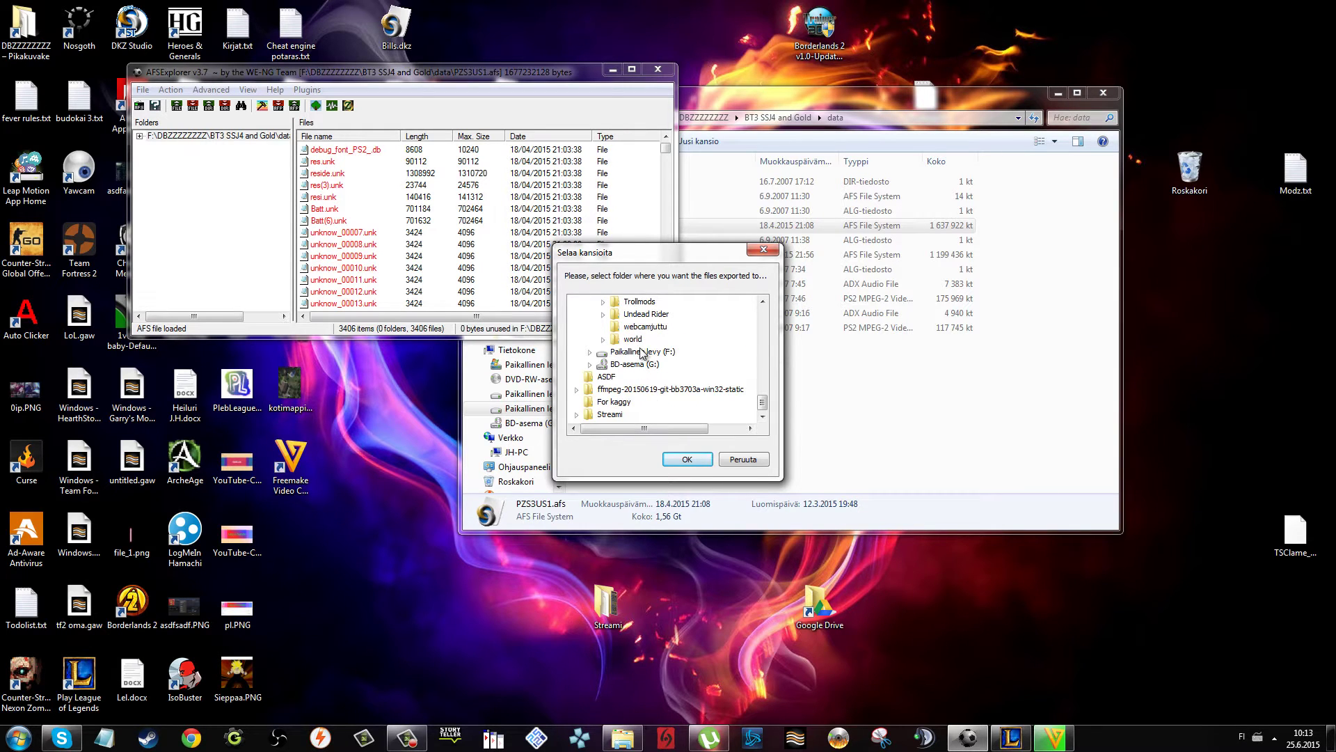
double_click(642, 353)
scroll(652, 362, "down", 3)
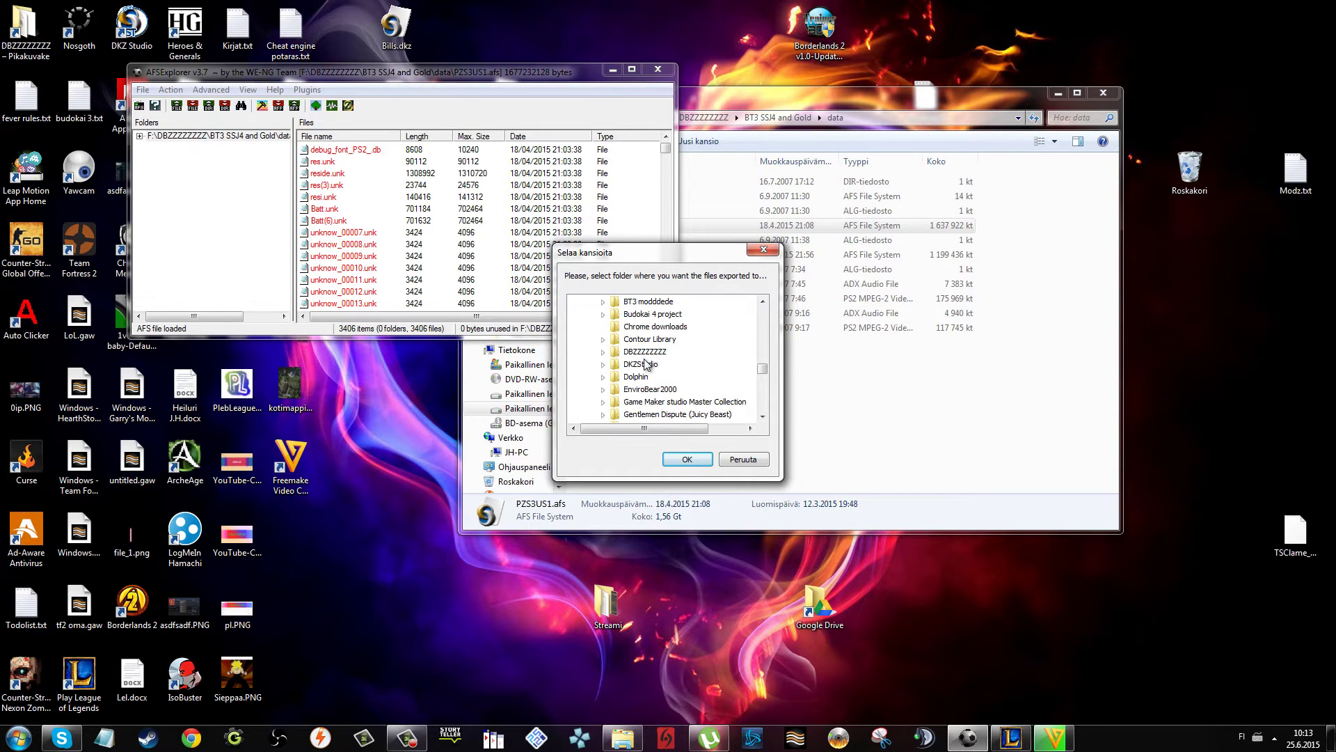
double_click(644, 353)
scroll(668, 368, "down", 2)
scroll(696, 383, "up", 1)
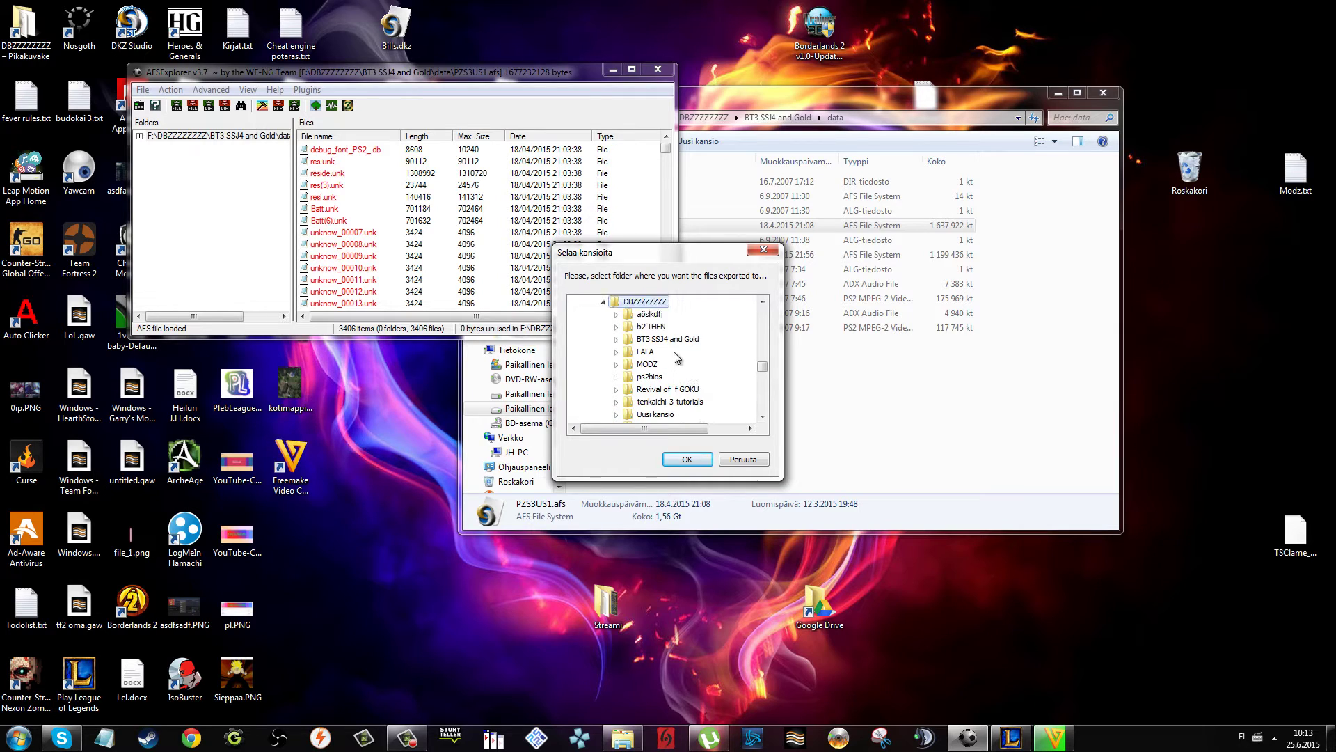
double_click(672, 341)
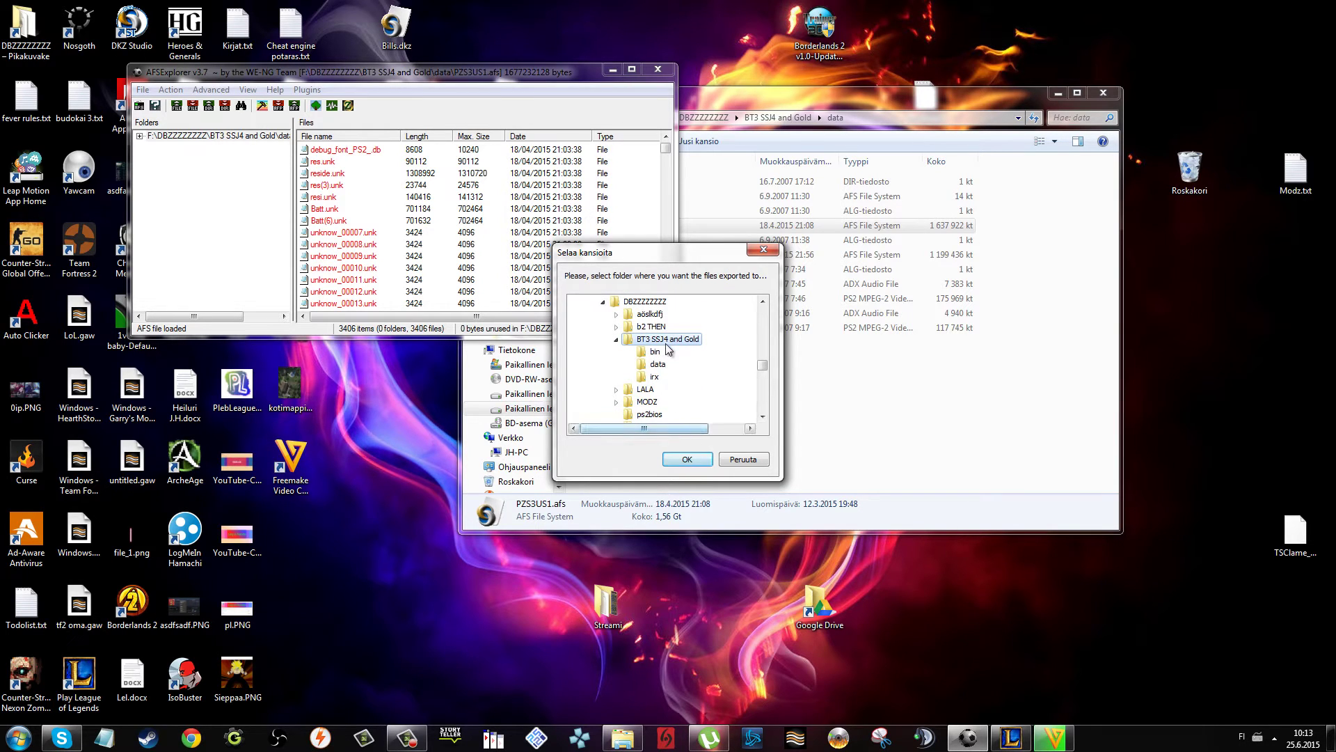
Go up to BT3 SSJ4 and Gold in Explorer and move that window aside.
left_click(942, 292)
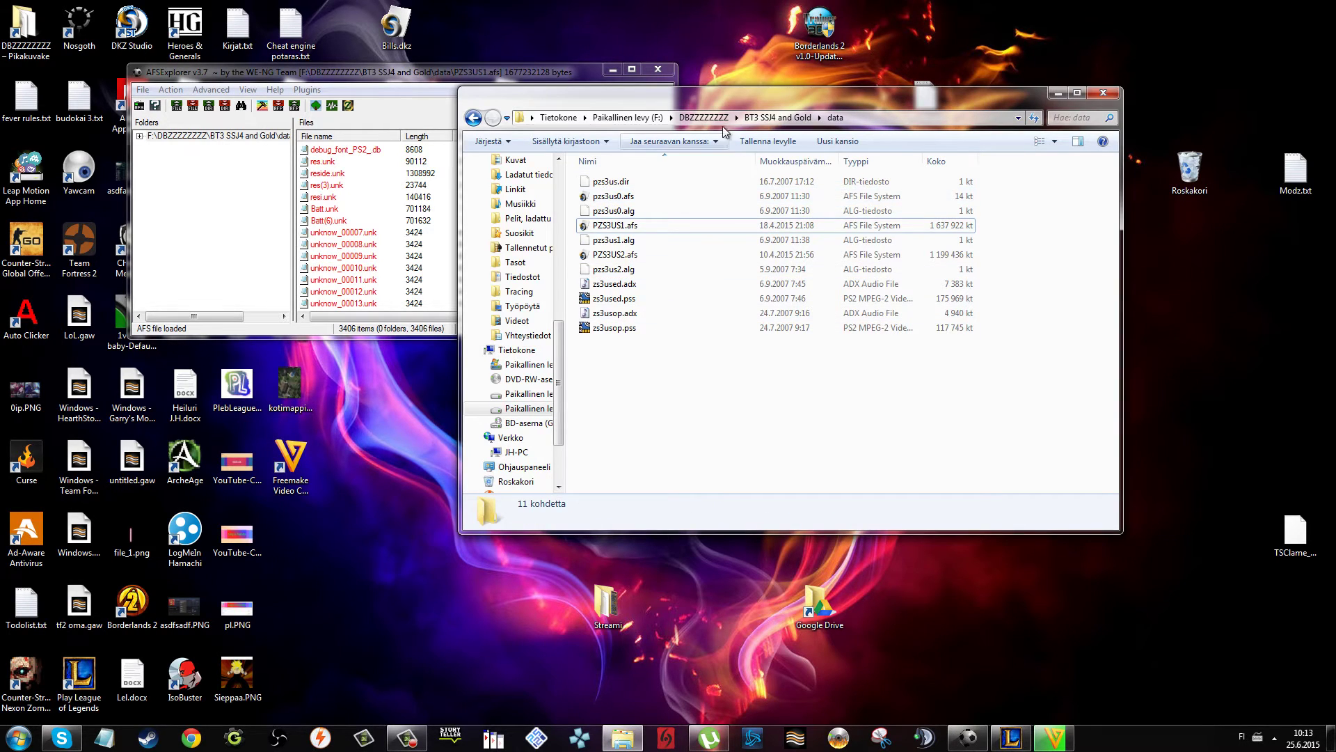
left_click(769, 118)
left_click_drag(765, 118, 351, 185)
left_click(748, 430)
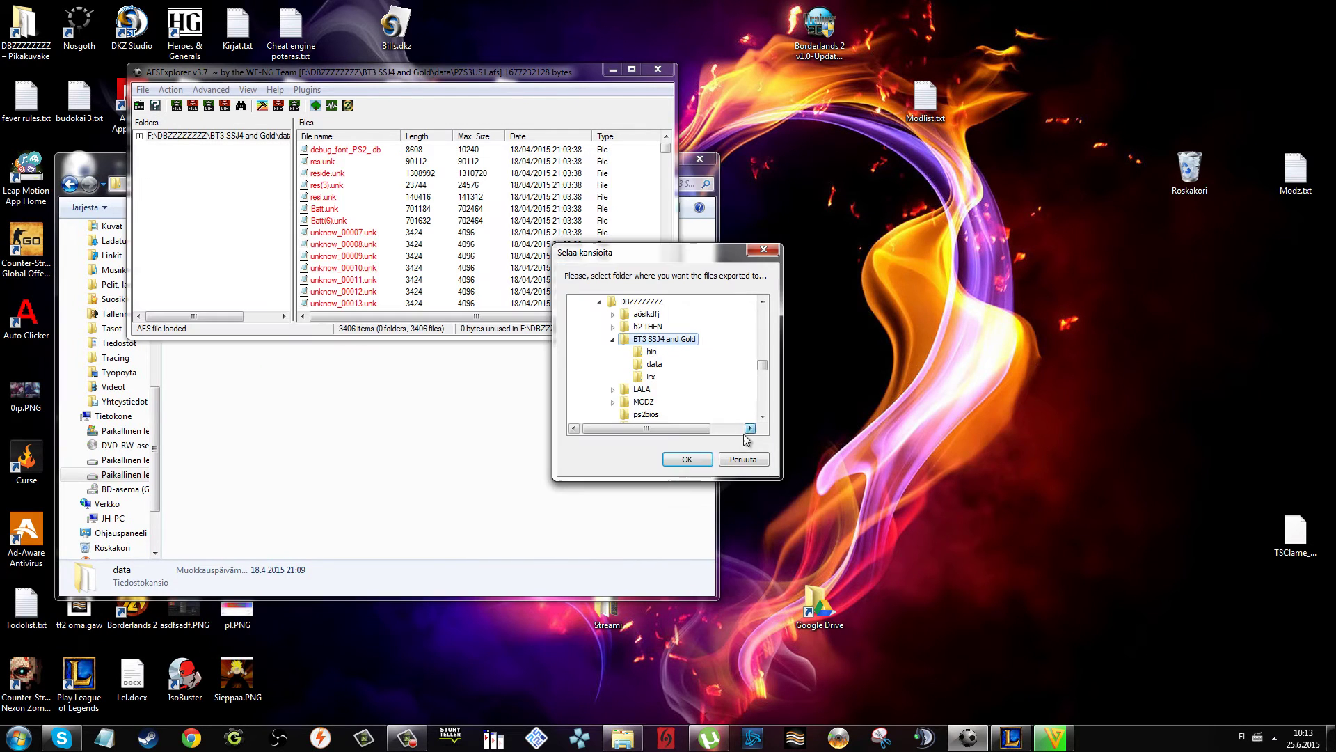
Start the extraction and arrange Explorer and AFSExplorer side by side.
left_click(687, 459)
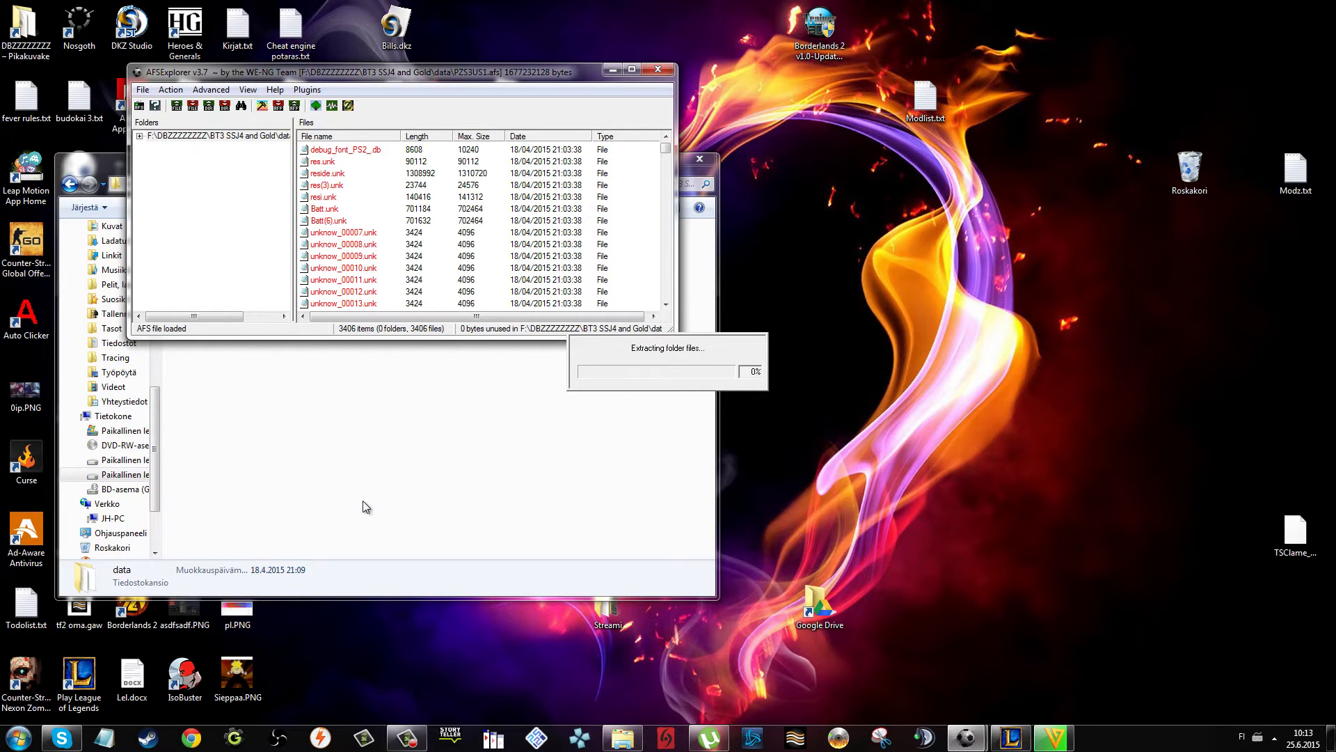
left_click(107, 168)
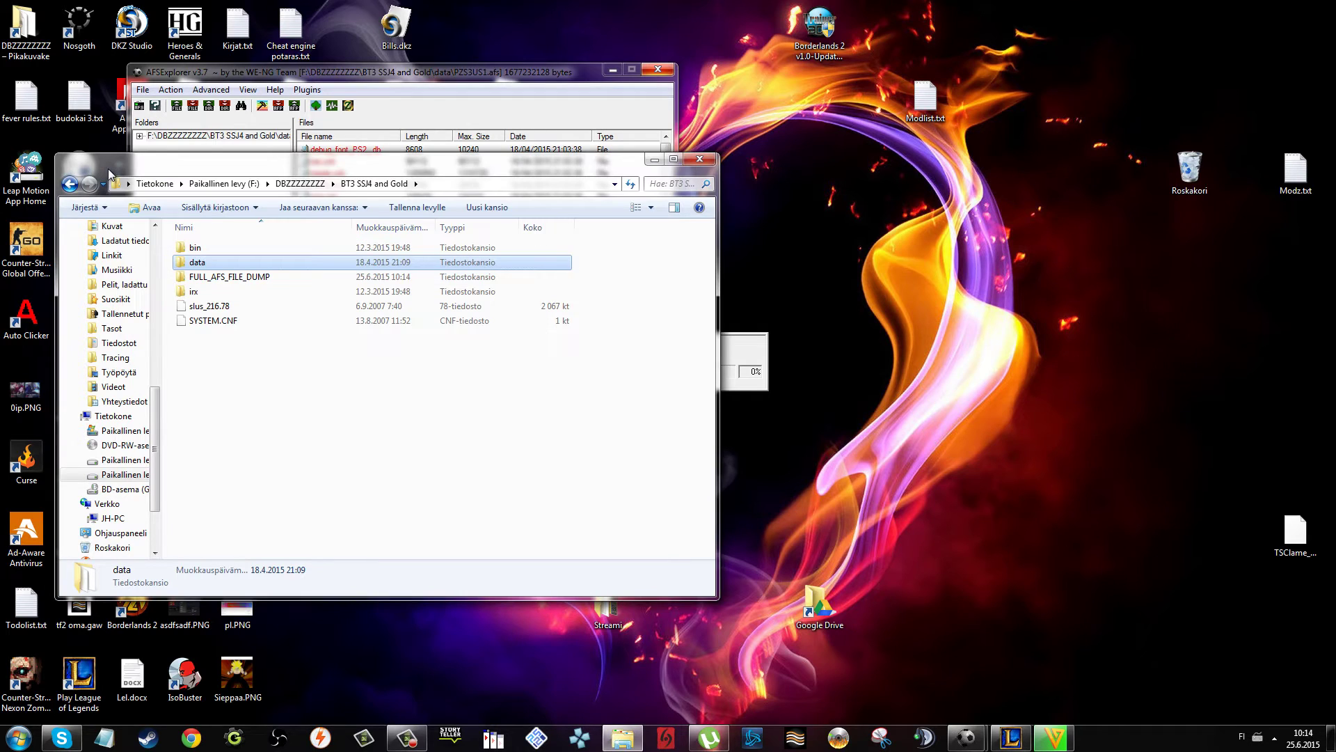
left_click_drag(355, 170, 1333, 452)
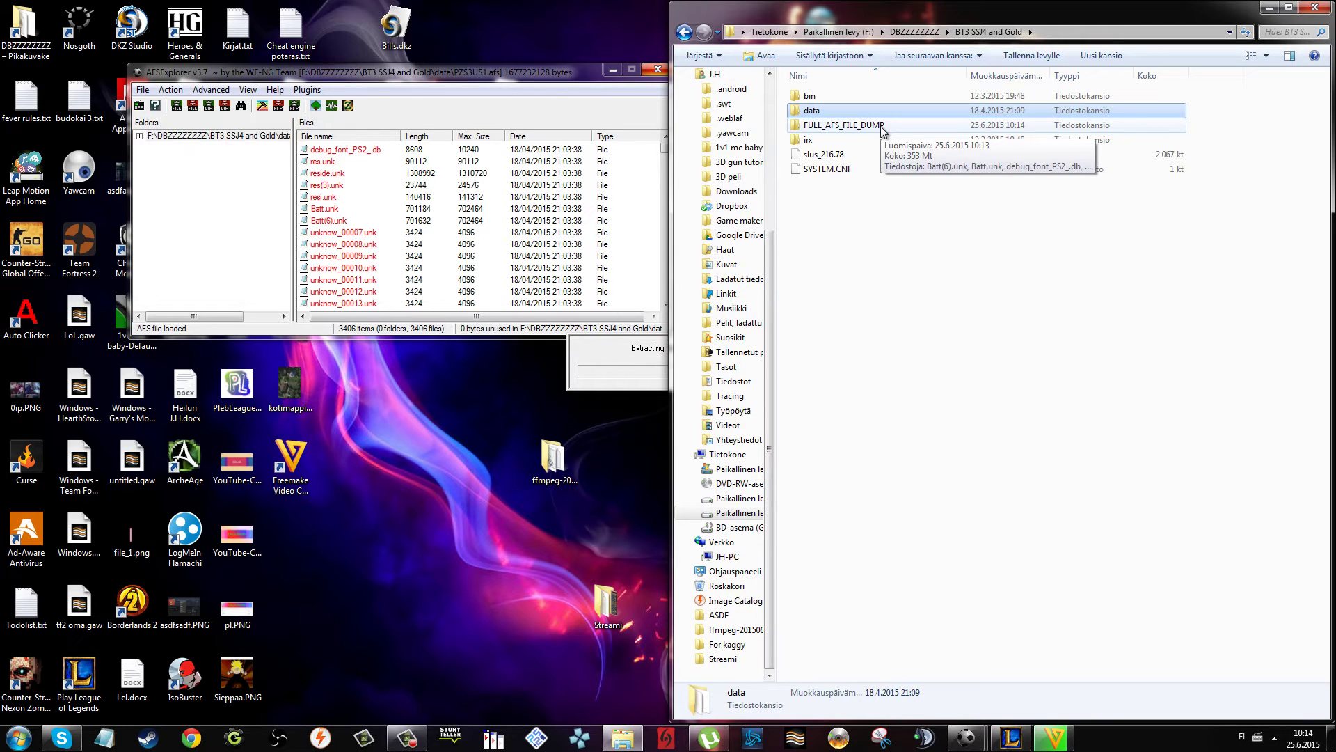
left_click(628, 351)
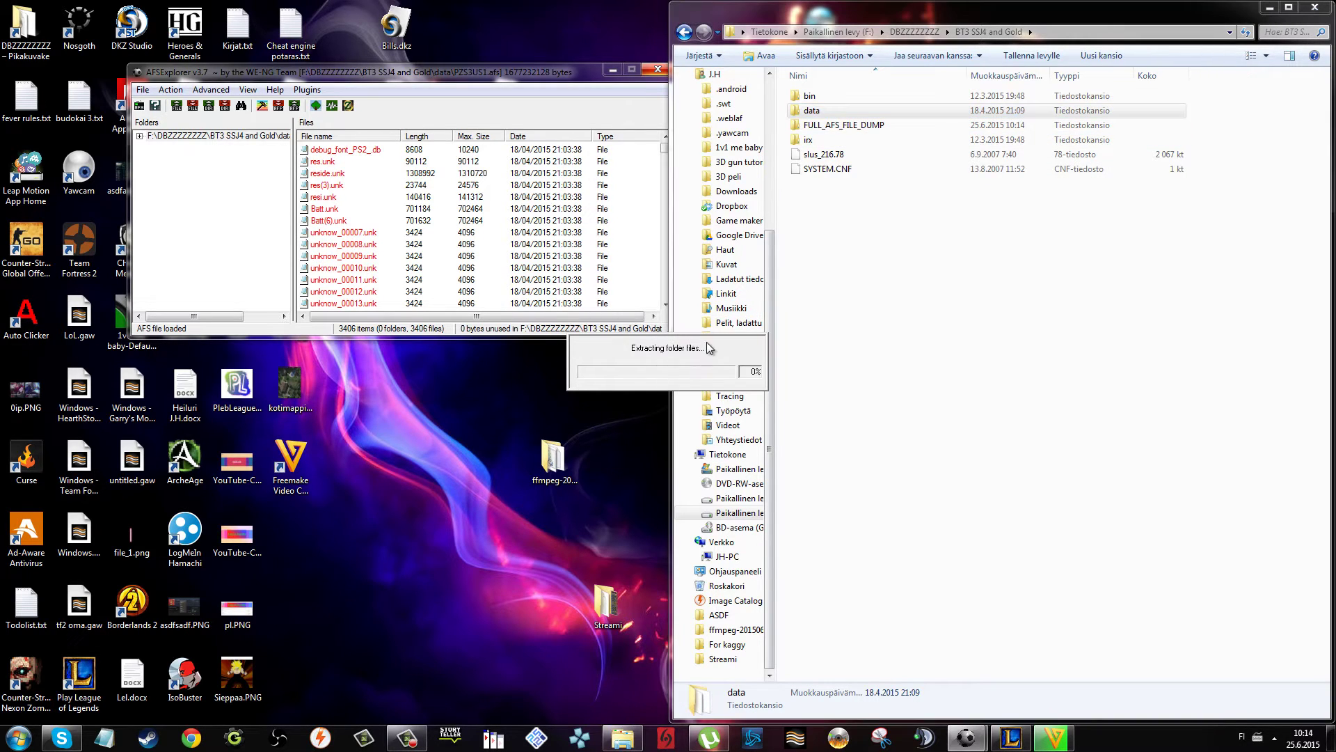
left_click_drag(511, 72, 433, 176)
left_click(704, 354)
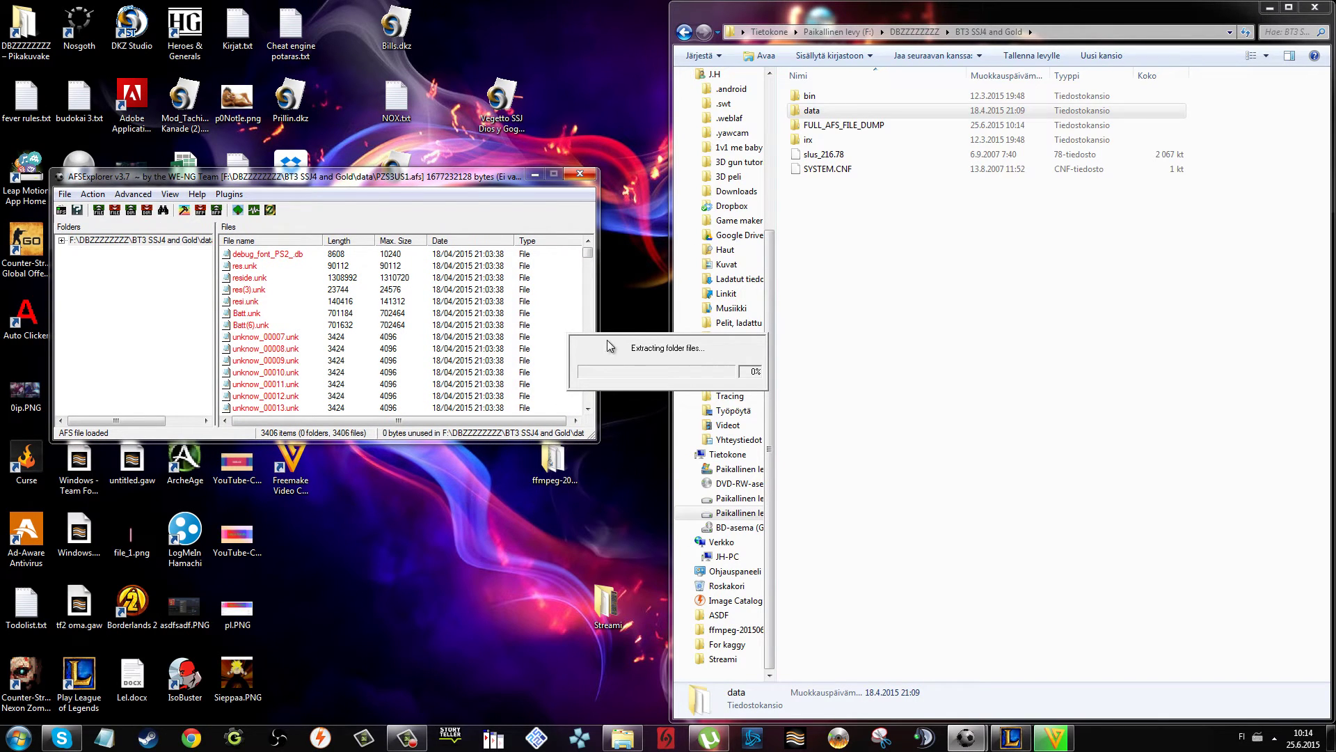
Open FULL_AFS_FILE_DUMP, then browse the data folder and select PZS3US2.afs.
double_click(857, 129)
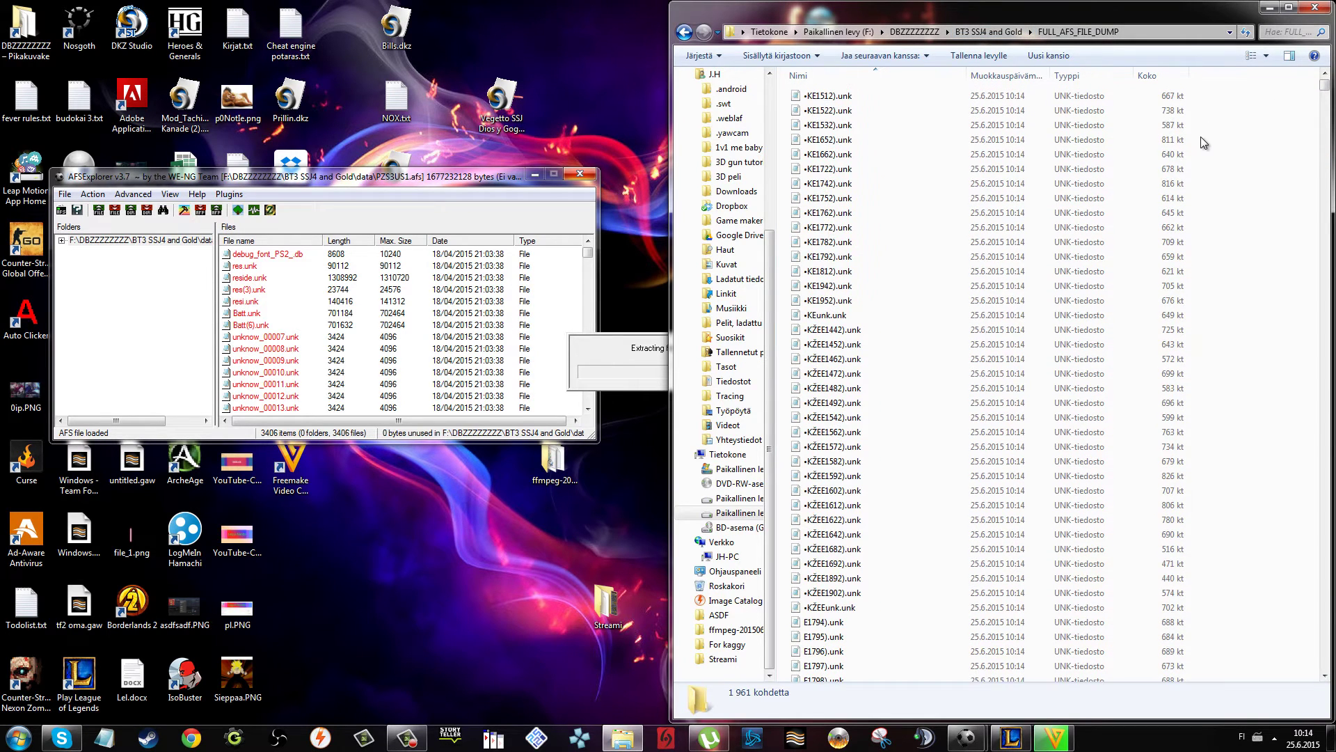
left_click(988, 32)
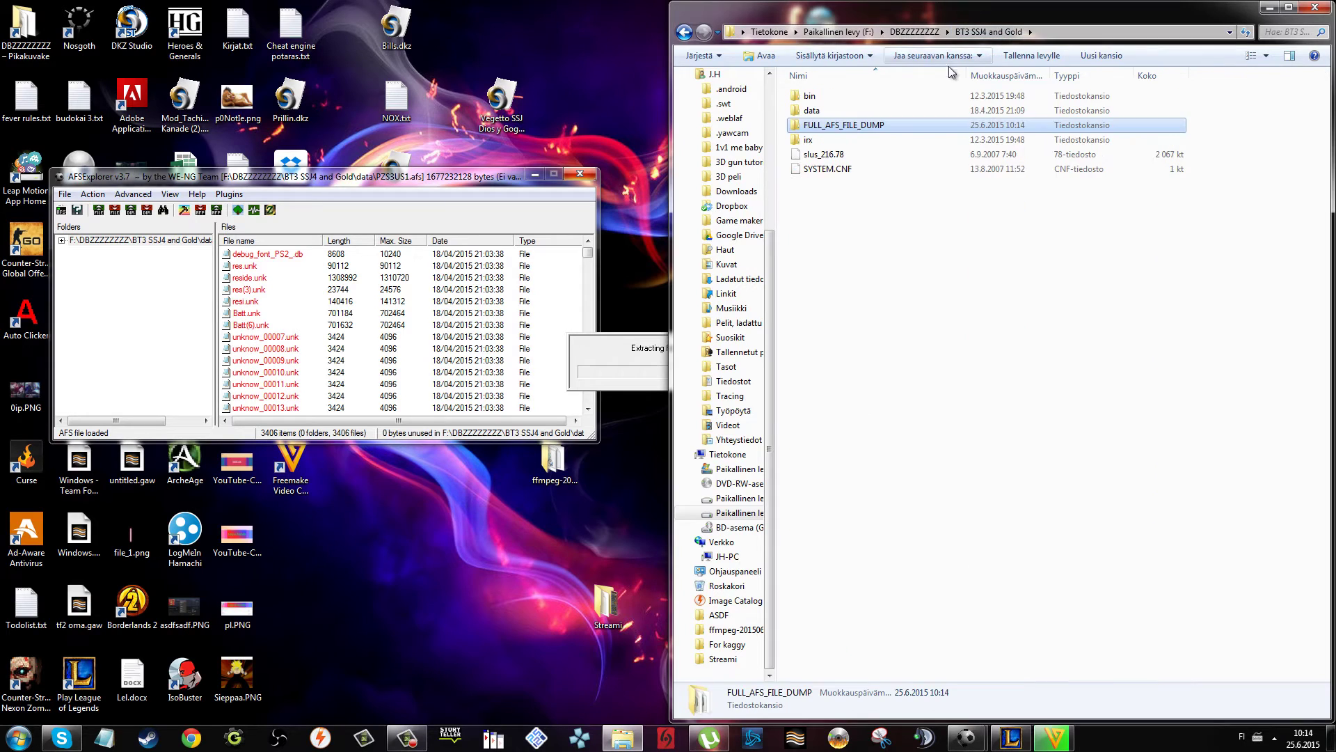
double_click(811, 110)
left_click(811, 171)
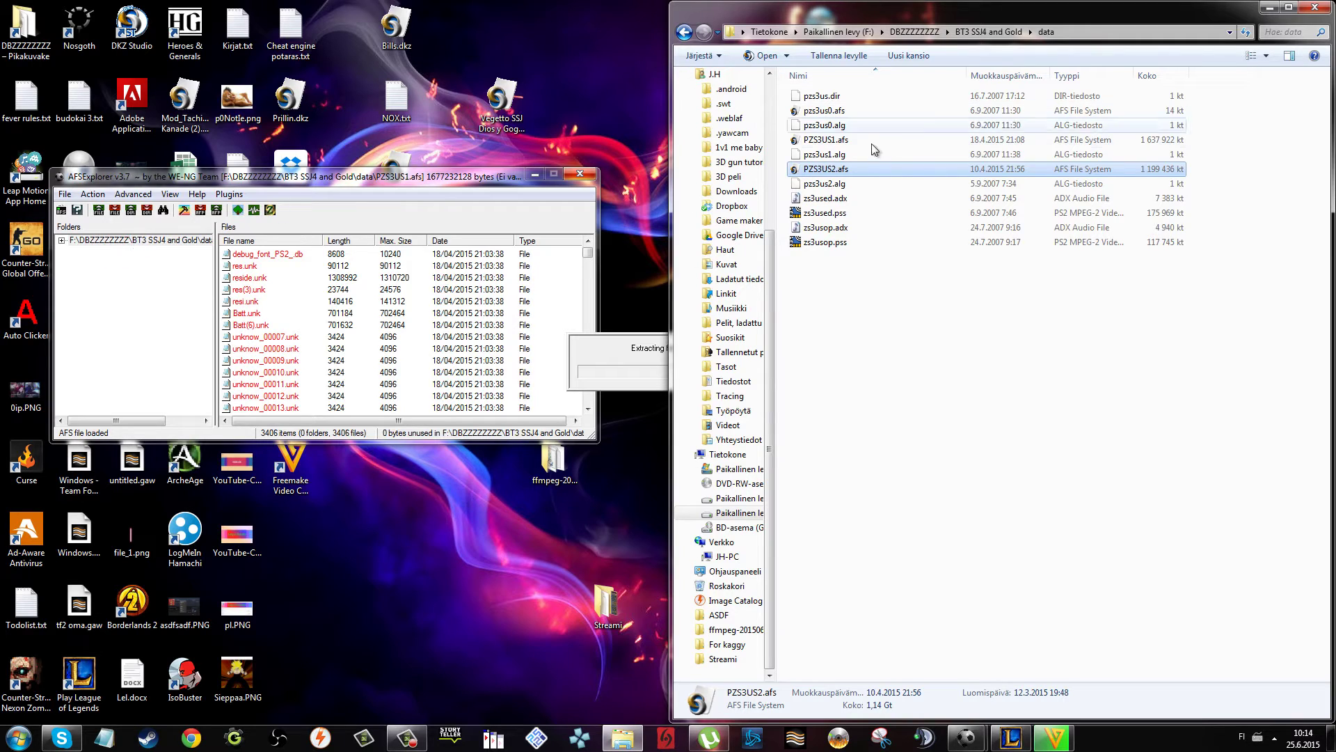
left_click(446, 291)
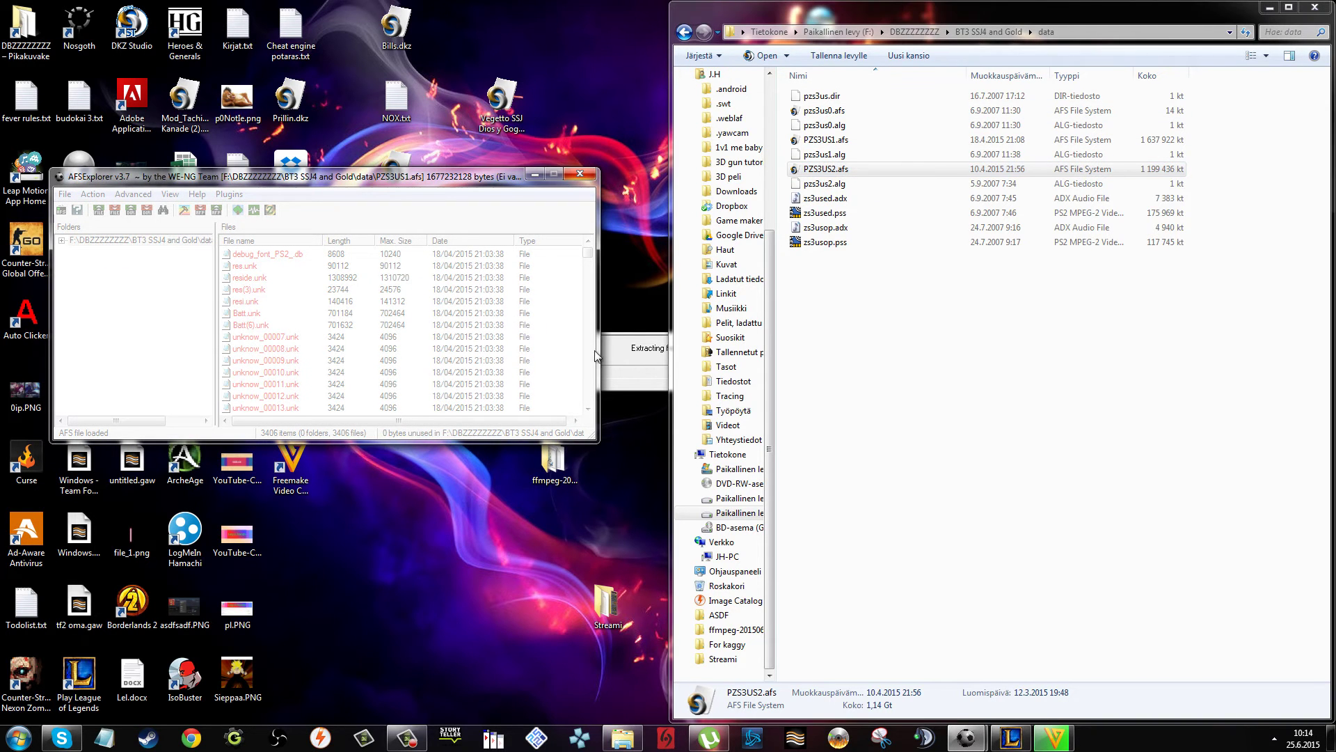
left_click(1009, 346)
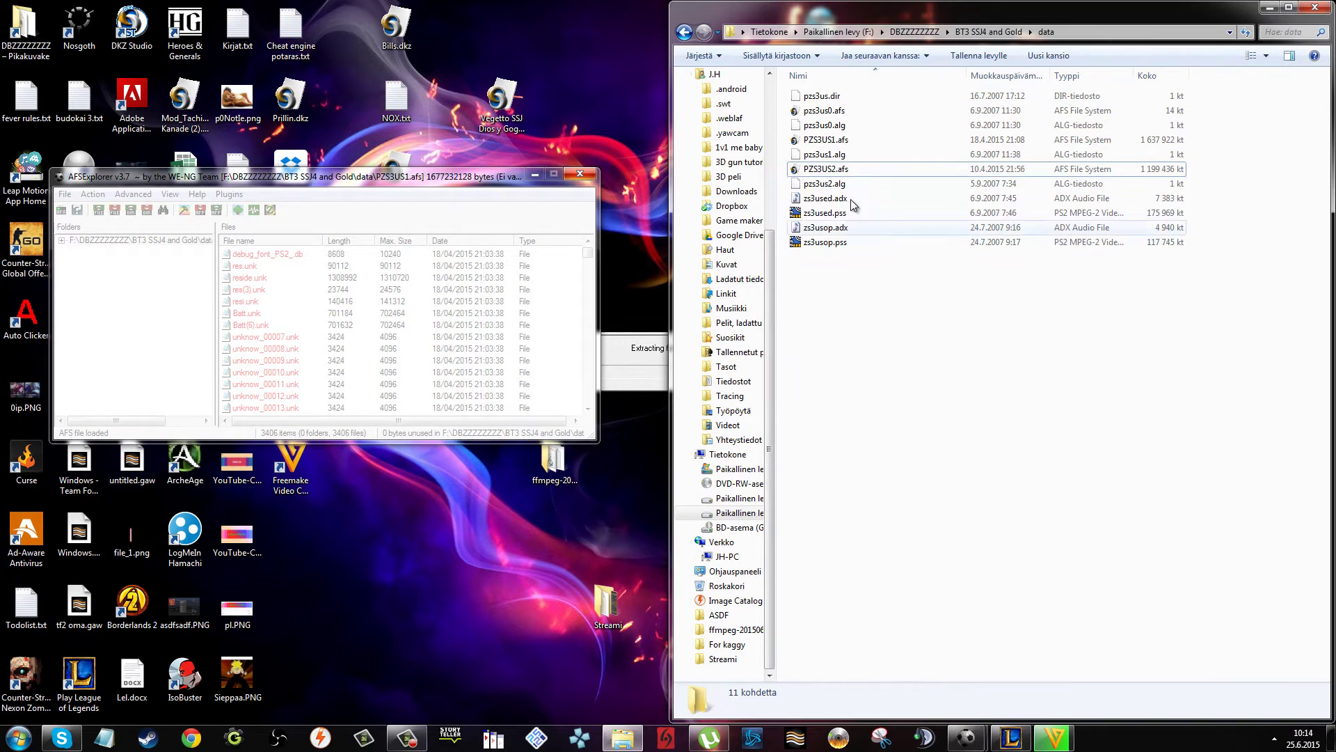
left_click(863, 168)
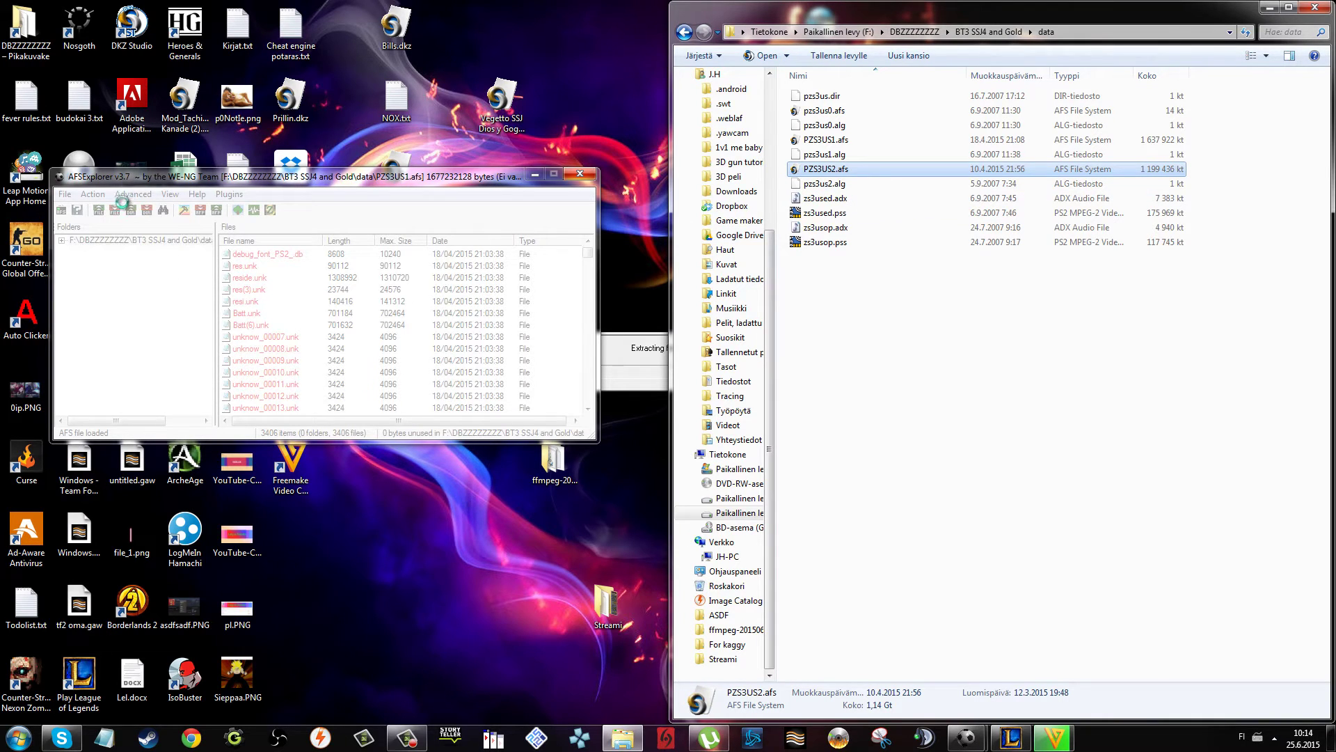
Recheck FULL_AFS_FILE_DUMP's extraction progress, then close the frozen AFSExplorer.
left_click(989, 32)
left_click(856, 128)
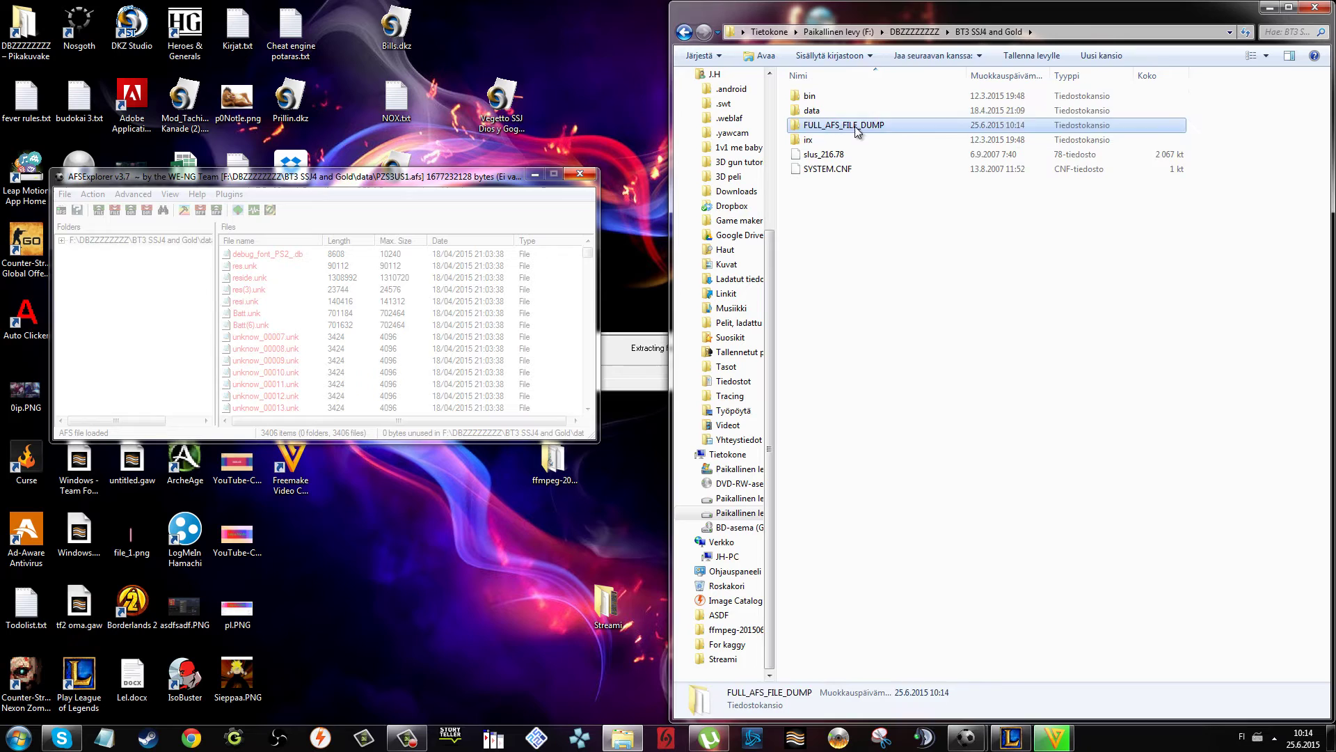
double_click(858, 128)
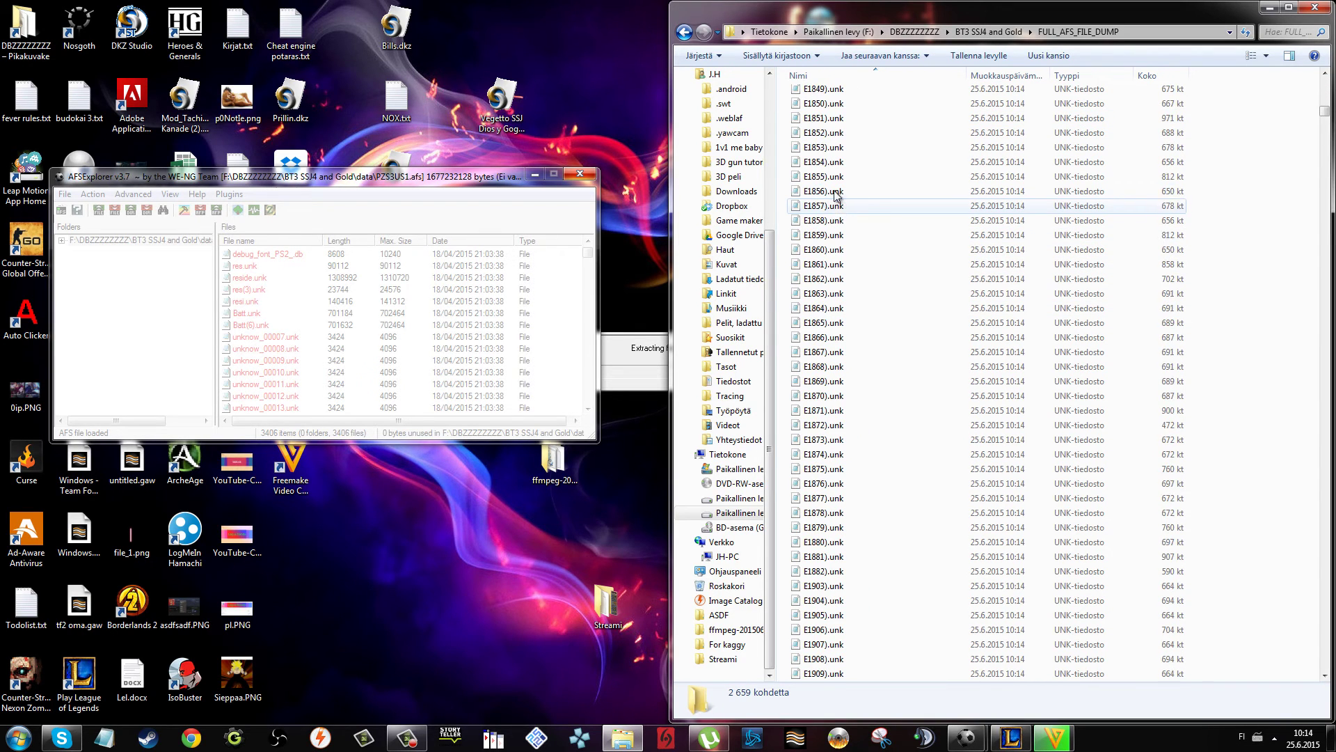
scroll(905, 401, "down", 5)
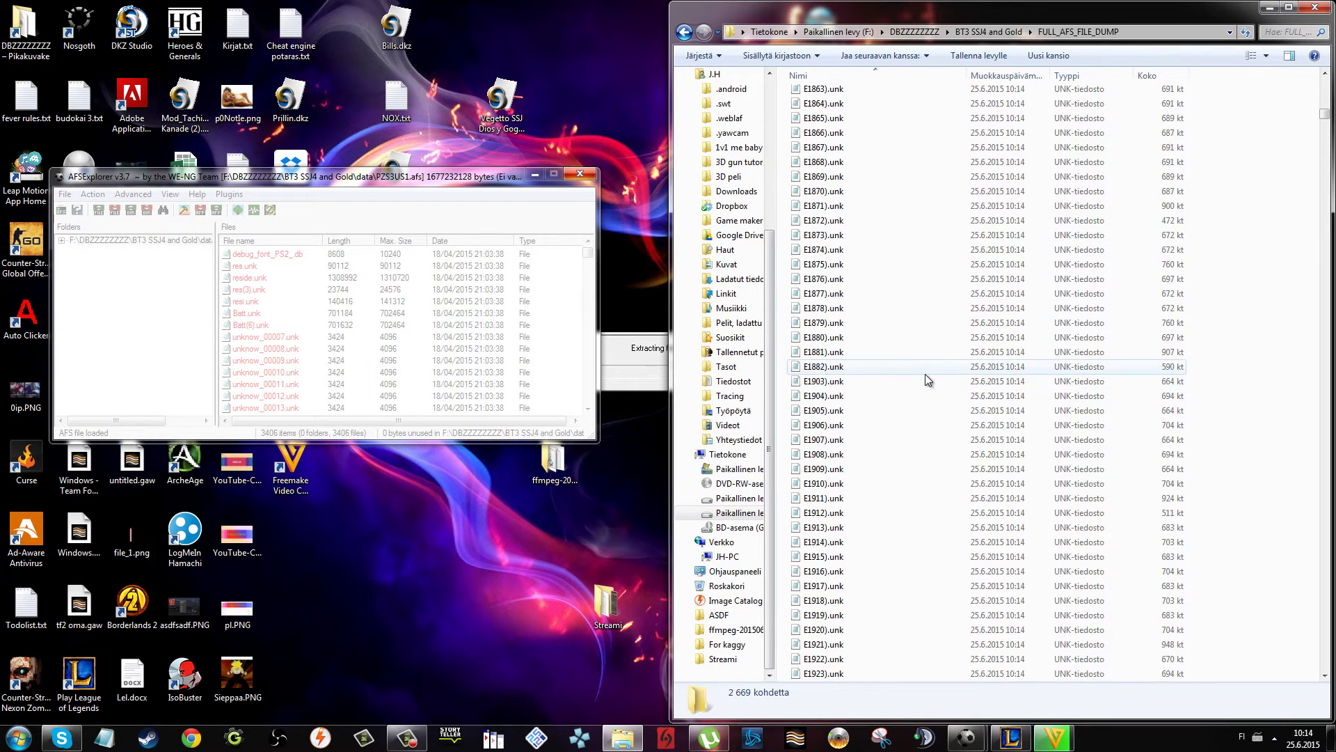
scroll(927, 376, "up", 4)
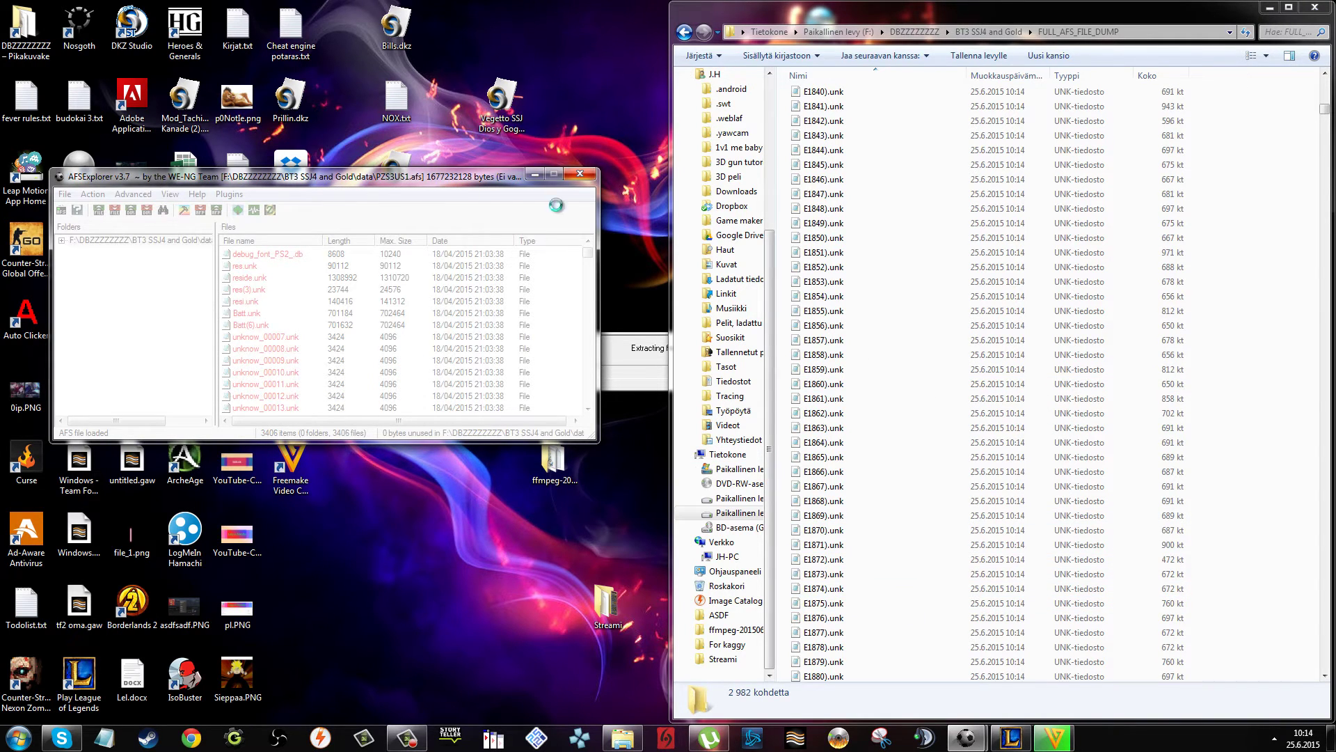
left_click(578, 175)
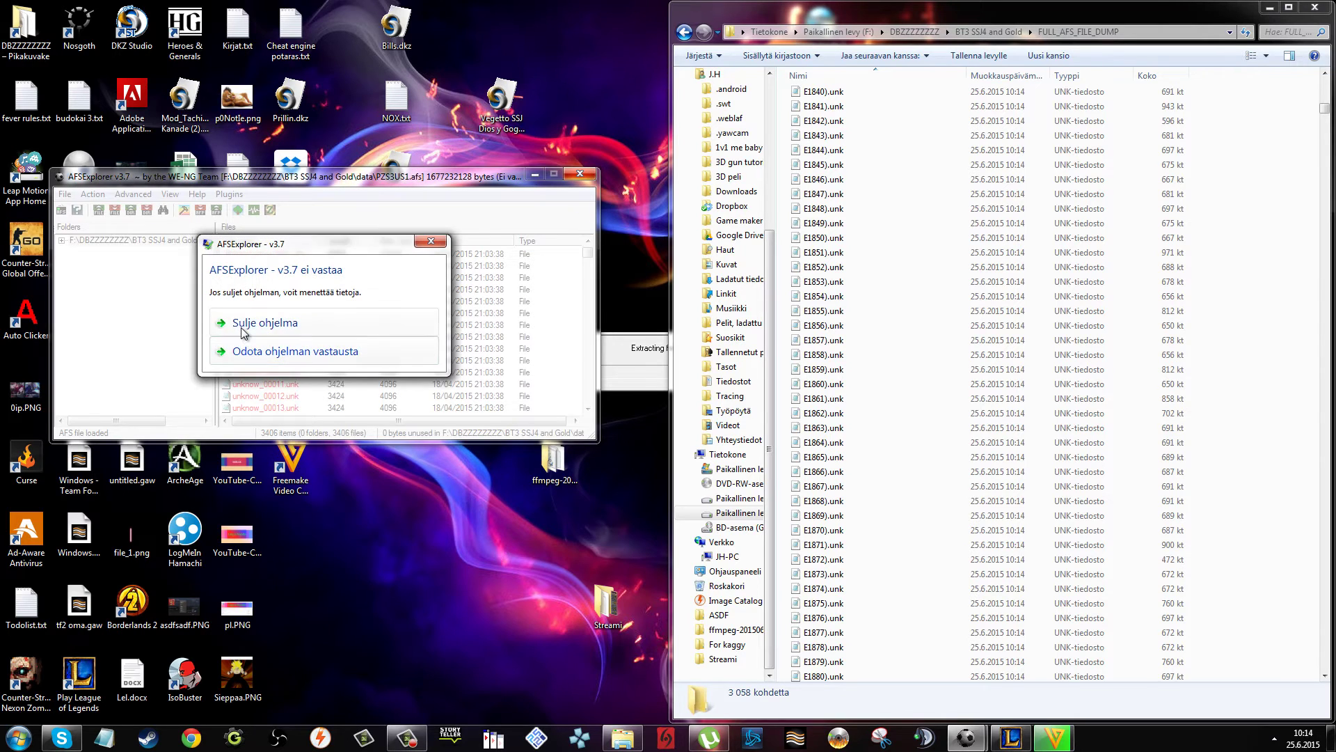
left_click(242, 325)
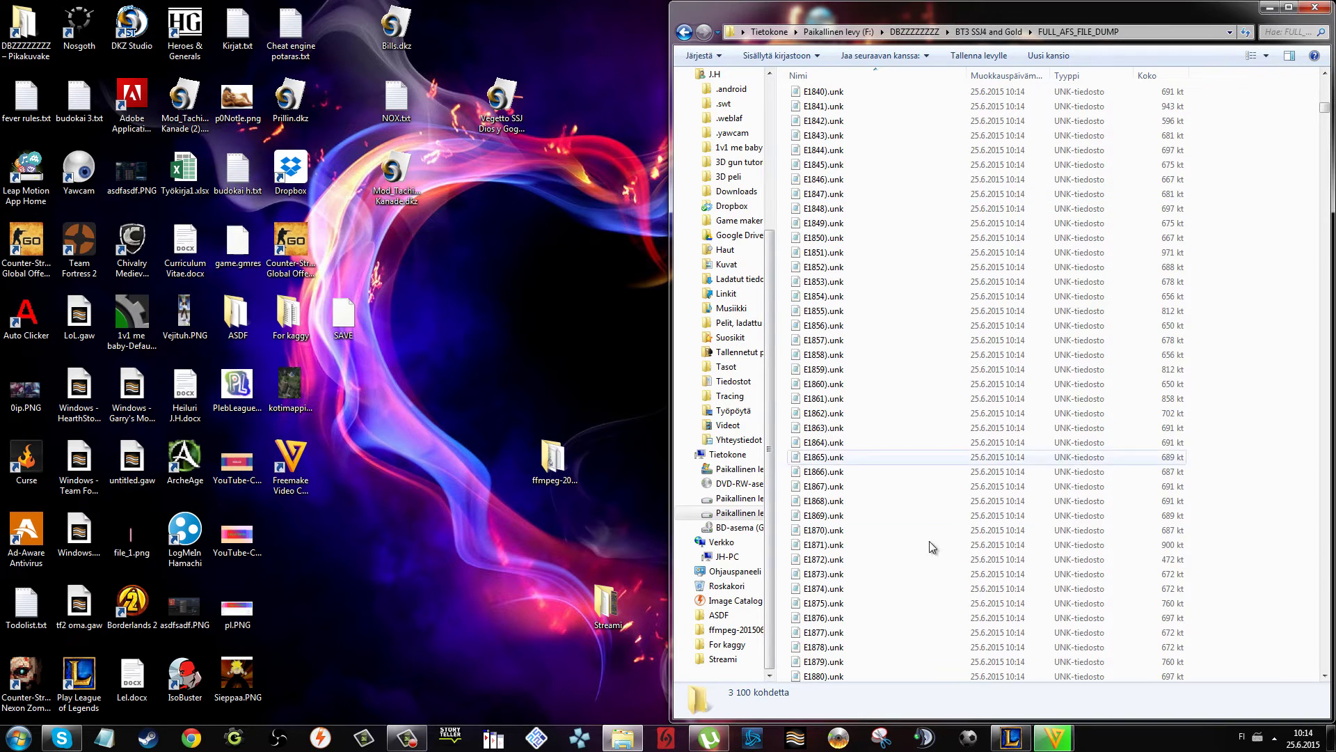
left_click(968, 739)
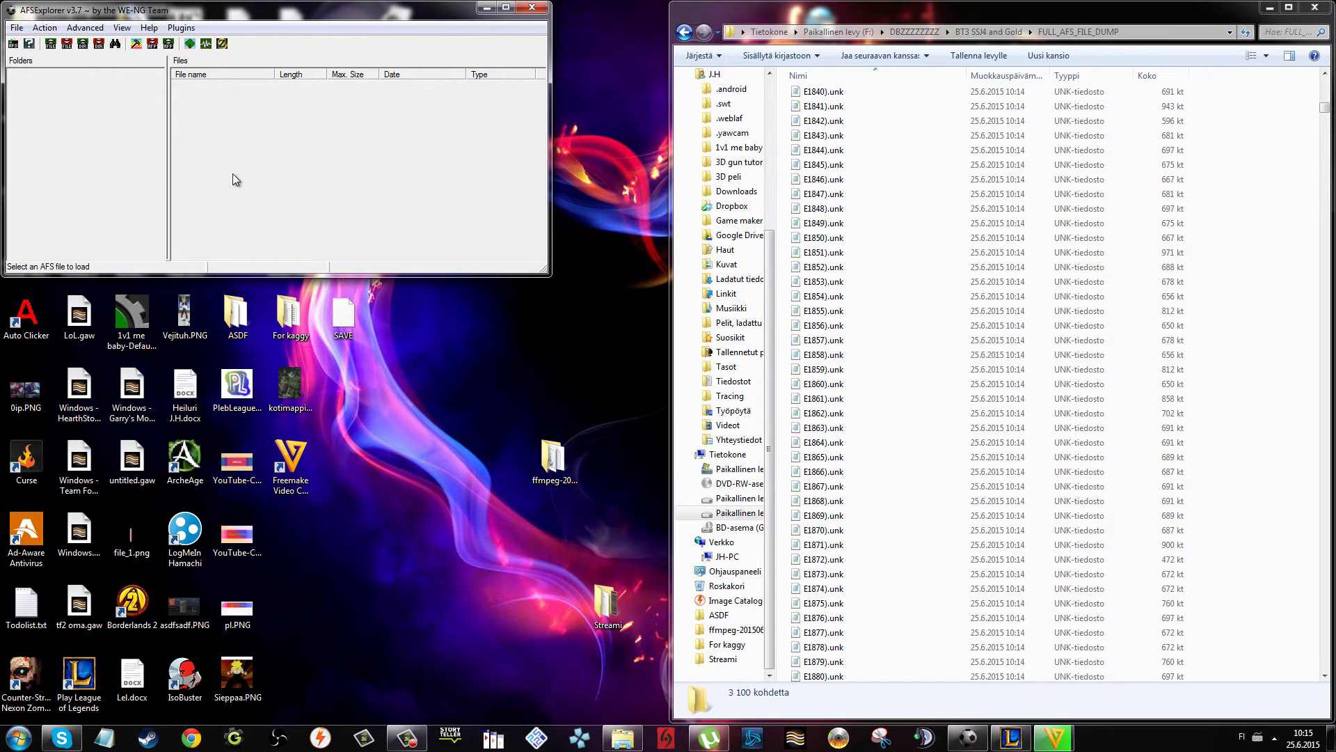
left_click(17, 29)
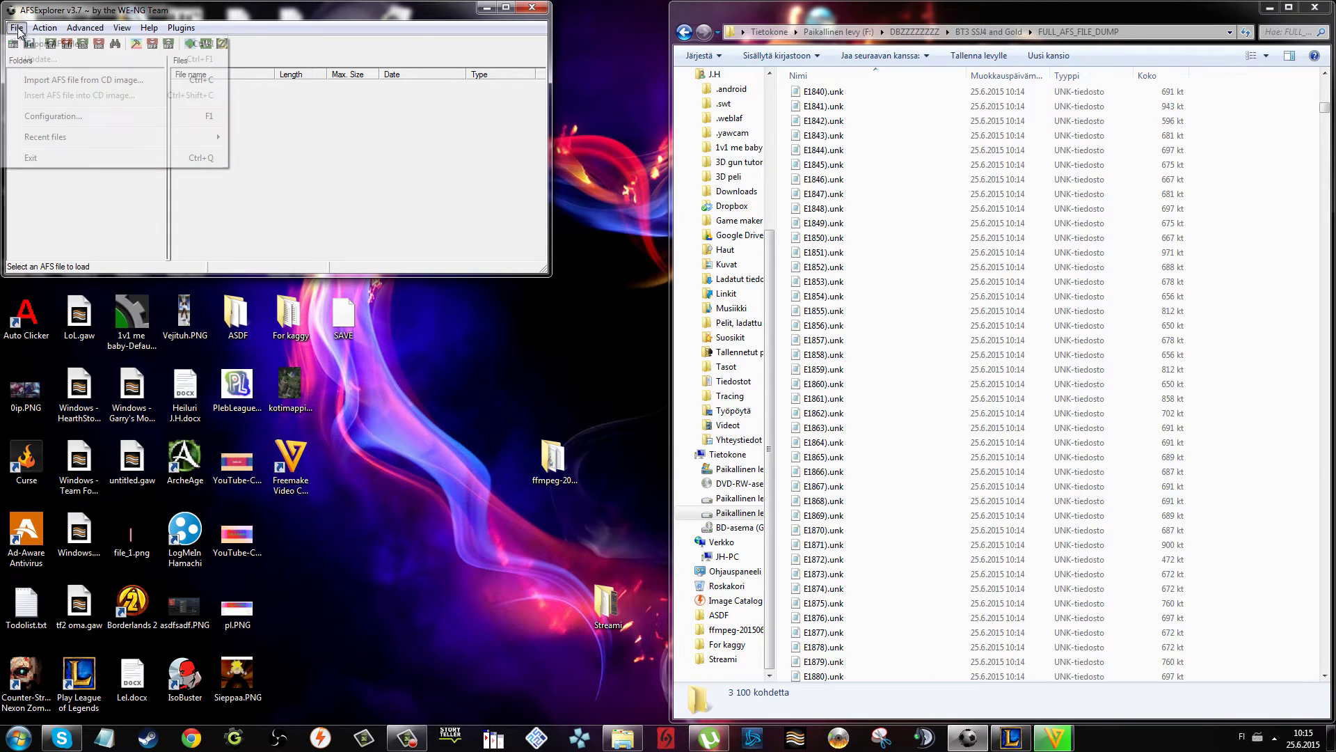
left_click(39, 44)
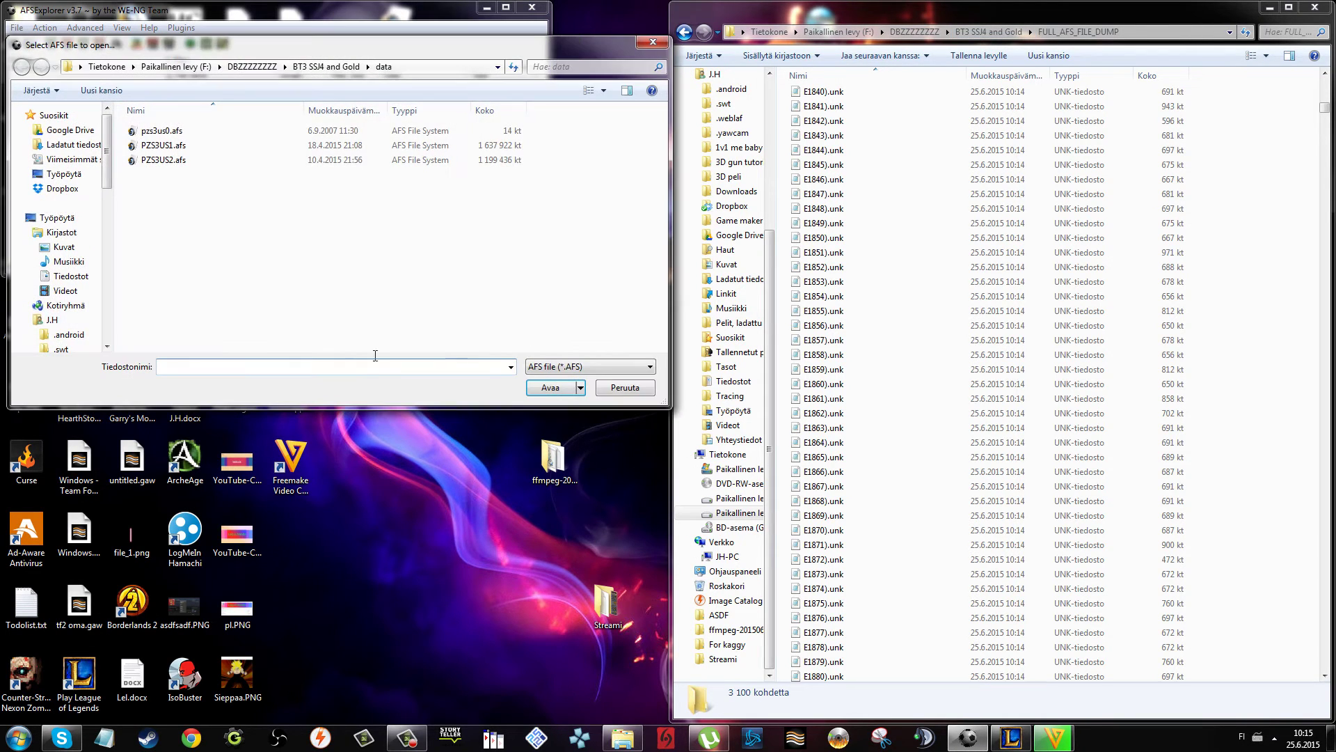
double_click(244, 146)
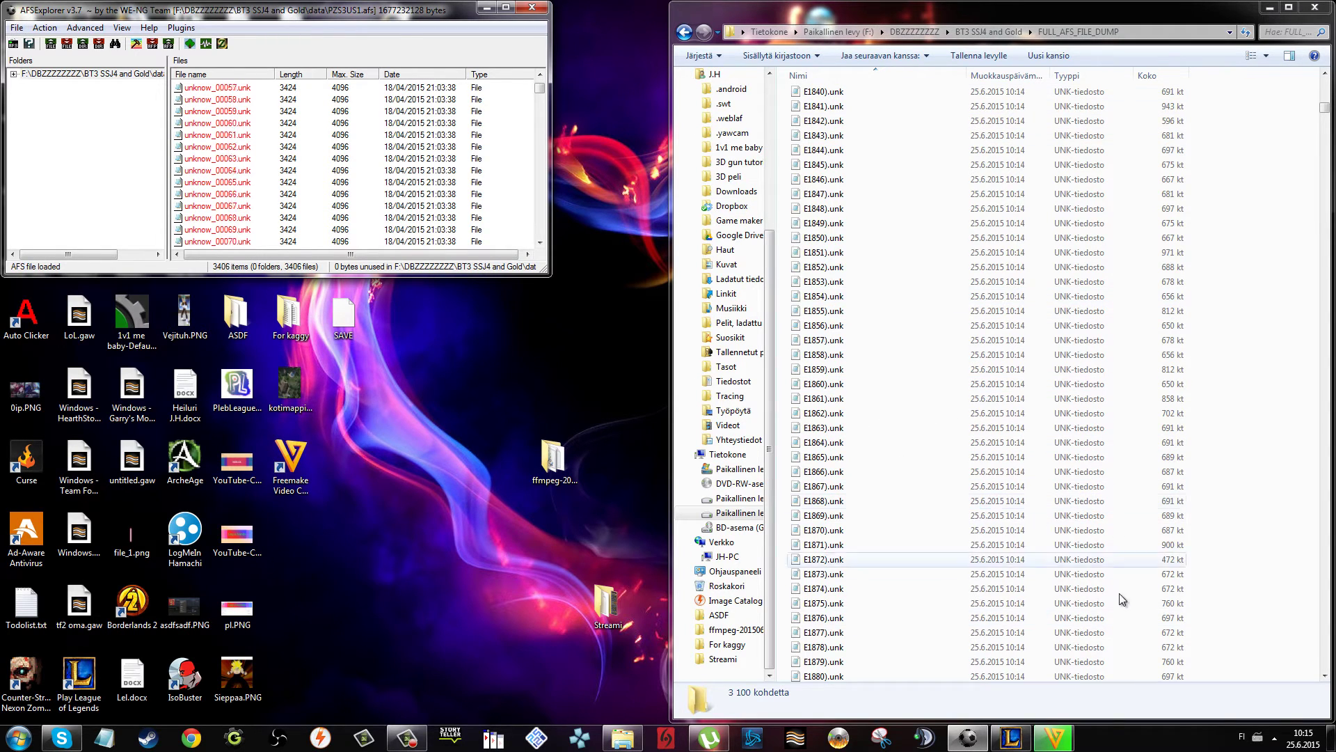
scroll(69, 82, "up", 1)
Import from folder FULL_AFS_FILE_DUMP under DBZZZZZZZZ > BT3 SSJ4 and Gold.
left_click(44, 27)
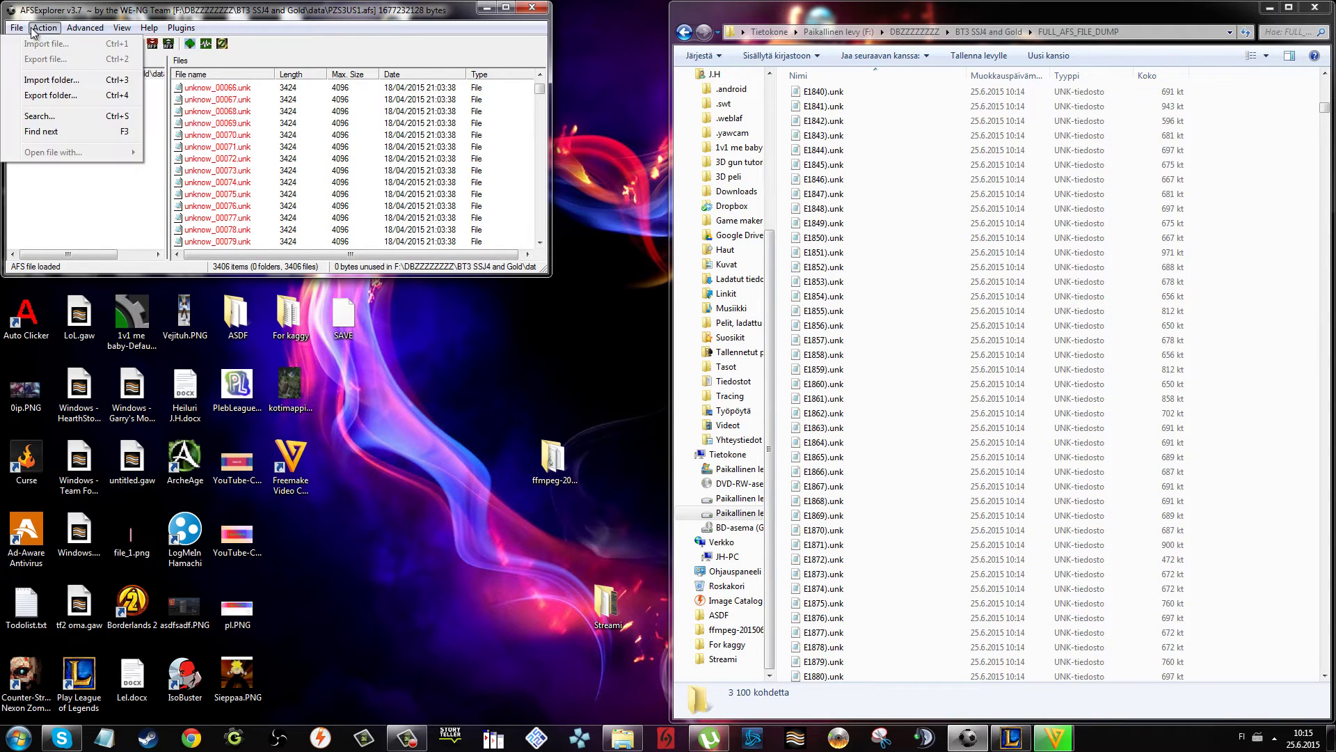
left_click(50, 81)
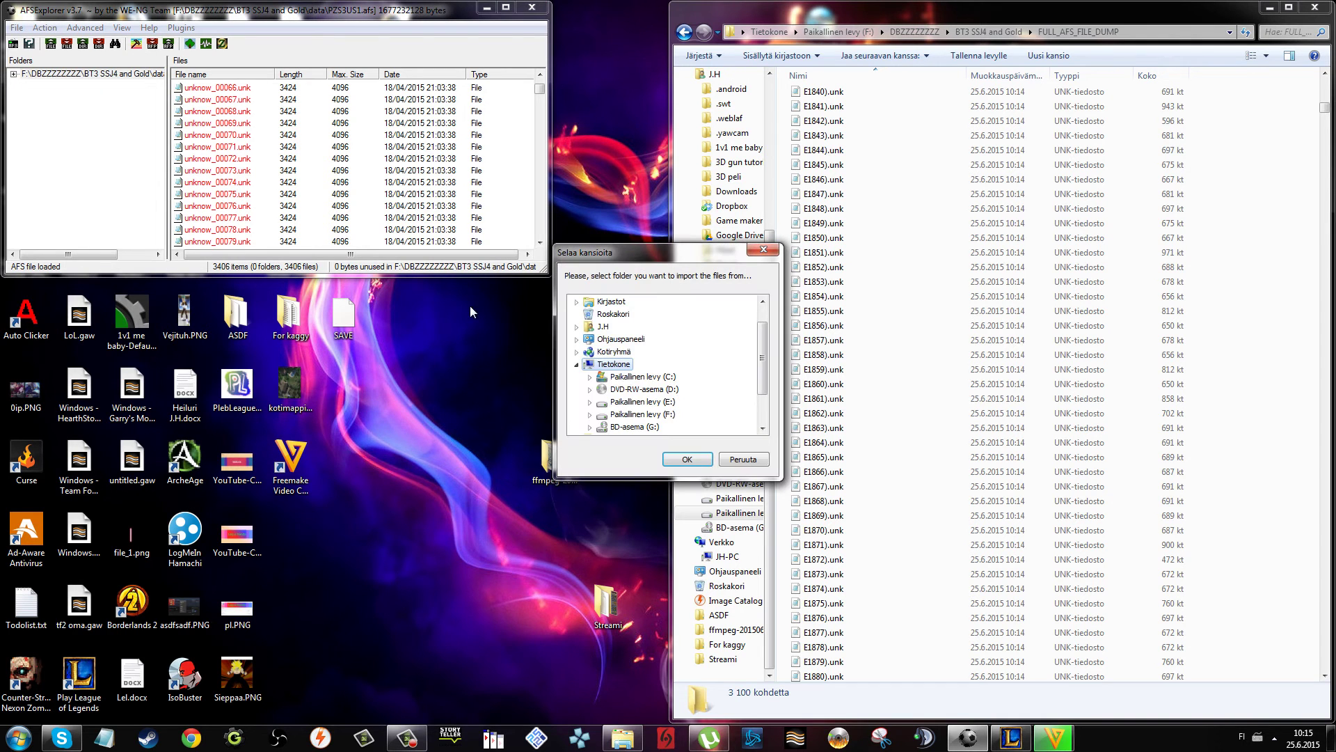
scroll(673, 416, "down", 5)
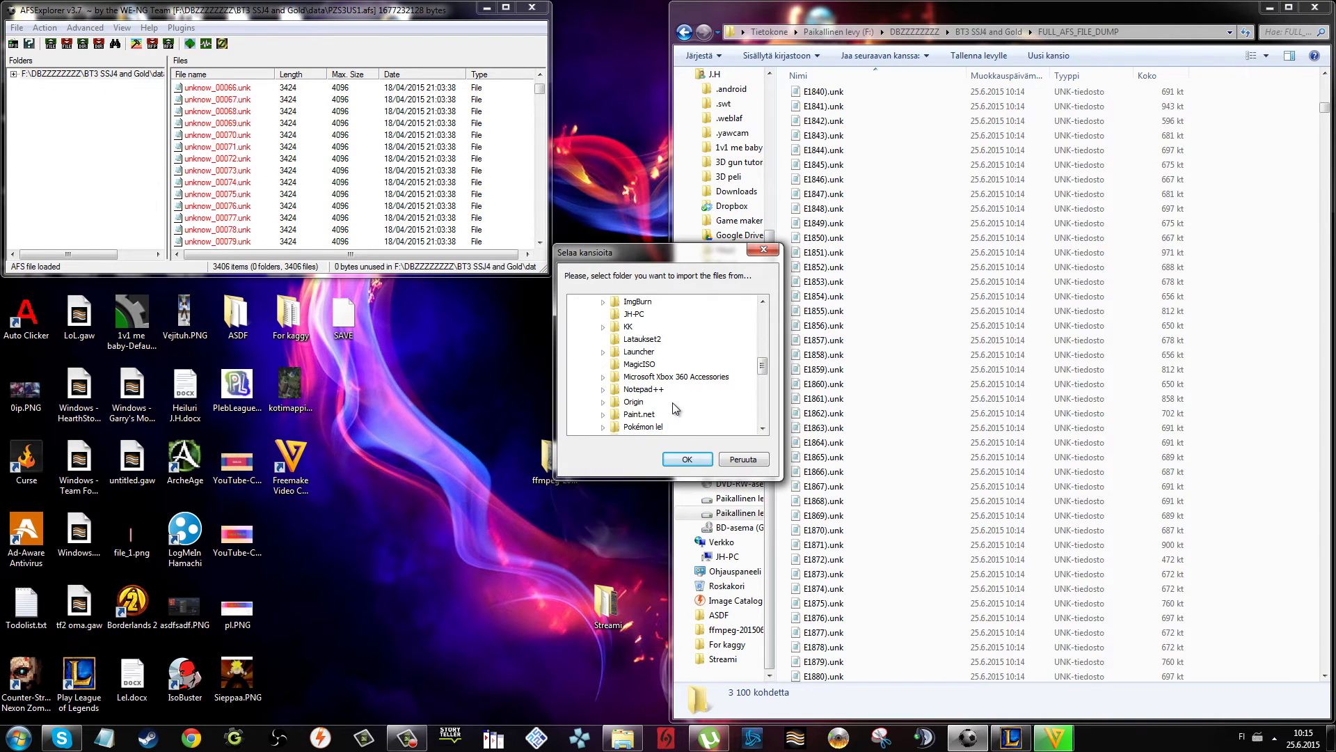
scroll(672, 402, "up", 3)
double_click(647, 352)
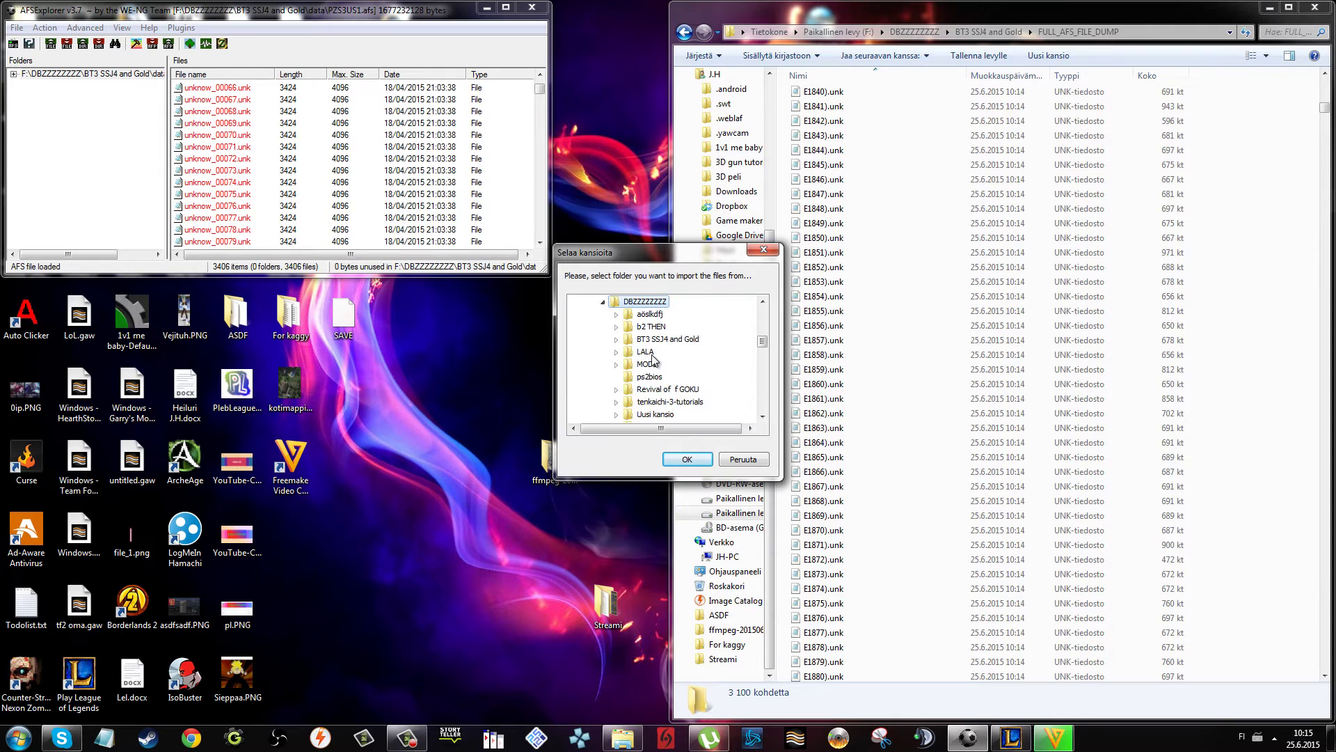
scroll(665, 364, "down", 1)
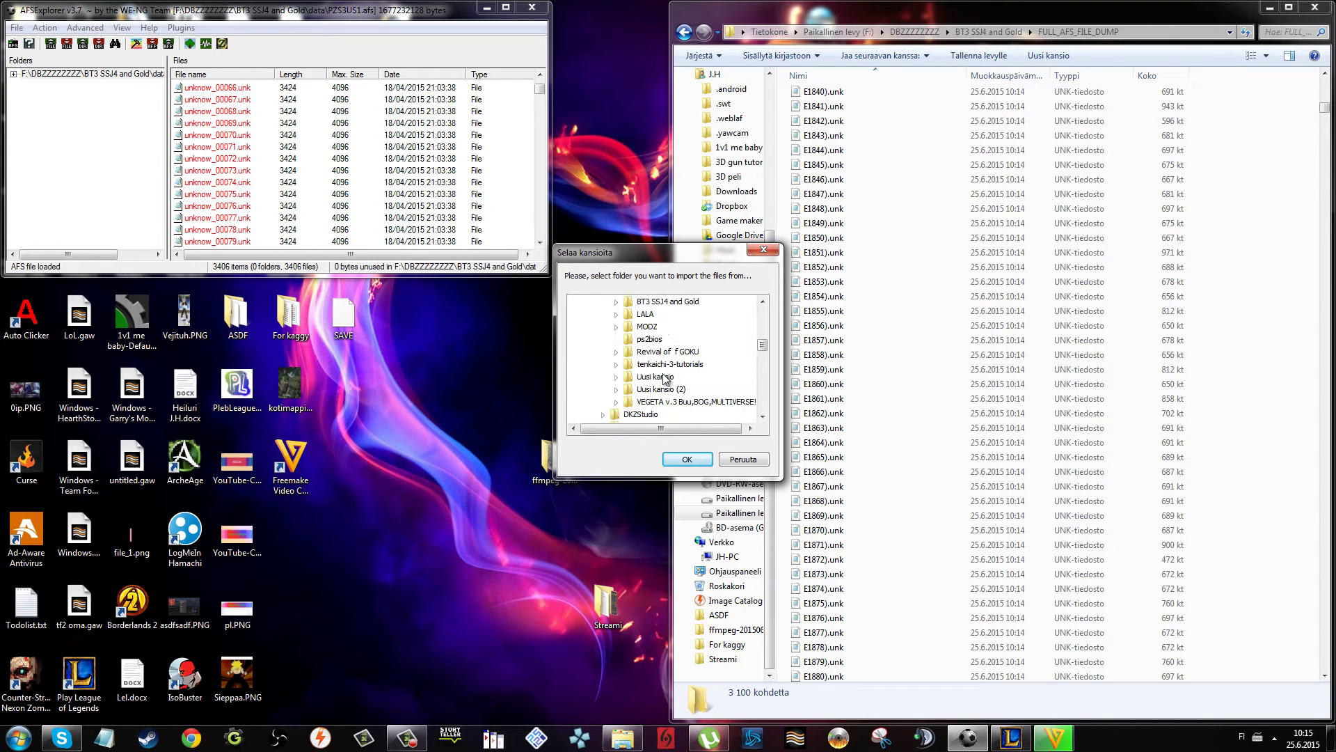
scroll(670, 347, "up", 1)
double_click(669, 340)
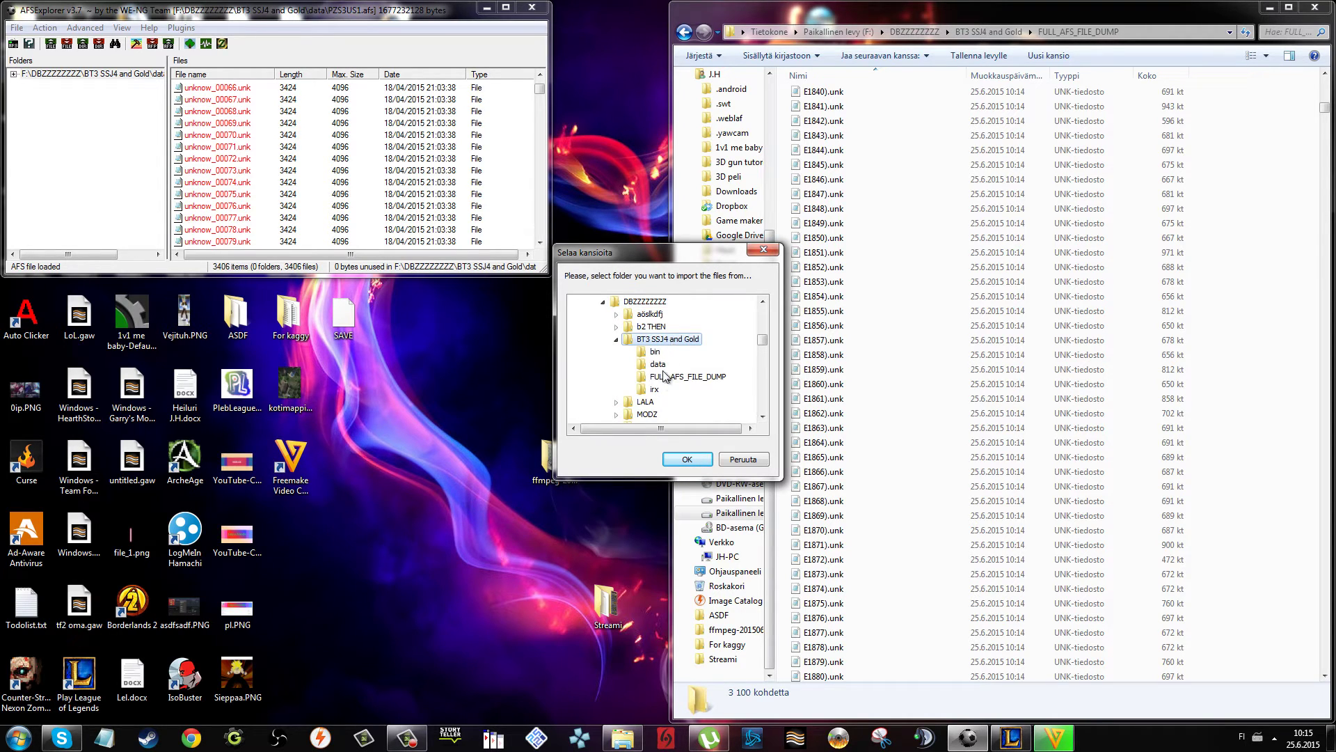
left_click(661, 377)
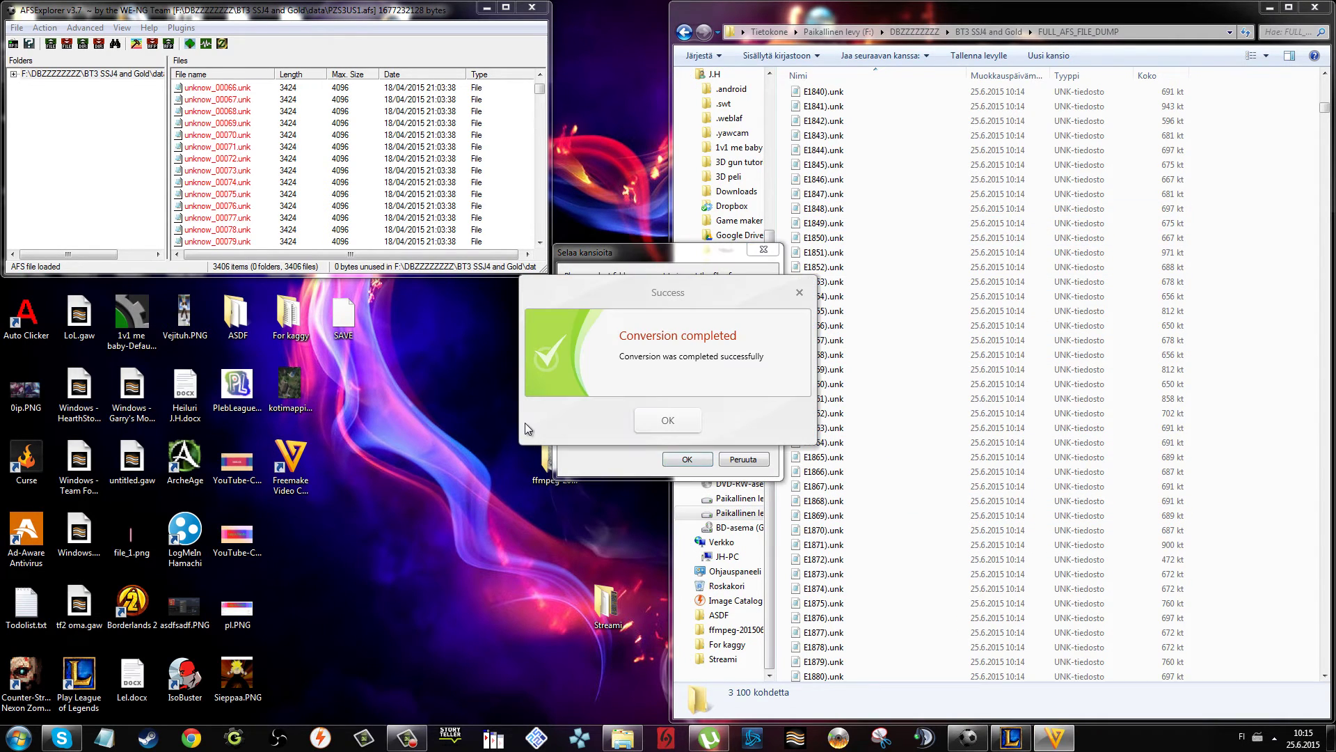
Dismiss the conversion completed message and move the folder picker aside.
left_click(668, 420)
left_click_drag(674, 259, 584, 274)
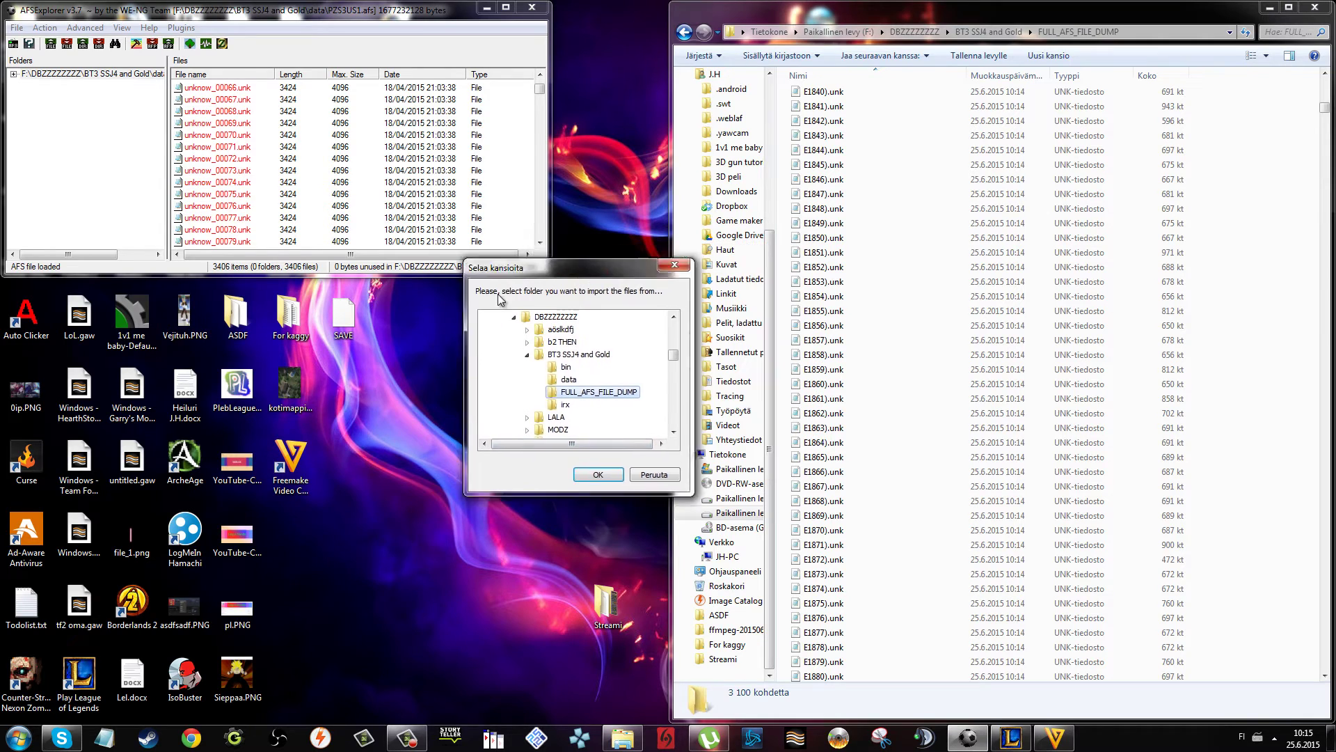
left_click_drag(498, 298, 522, 278)
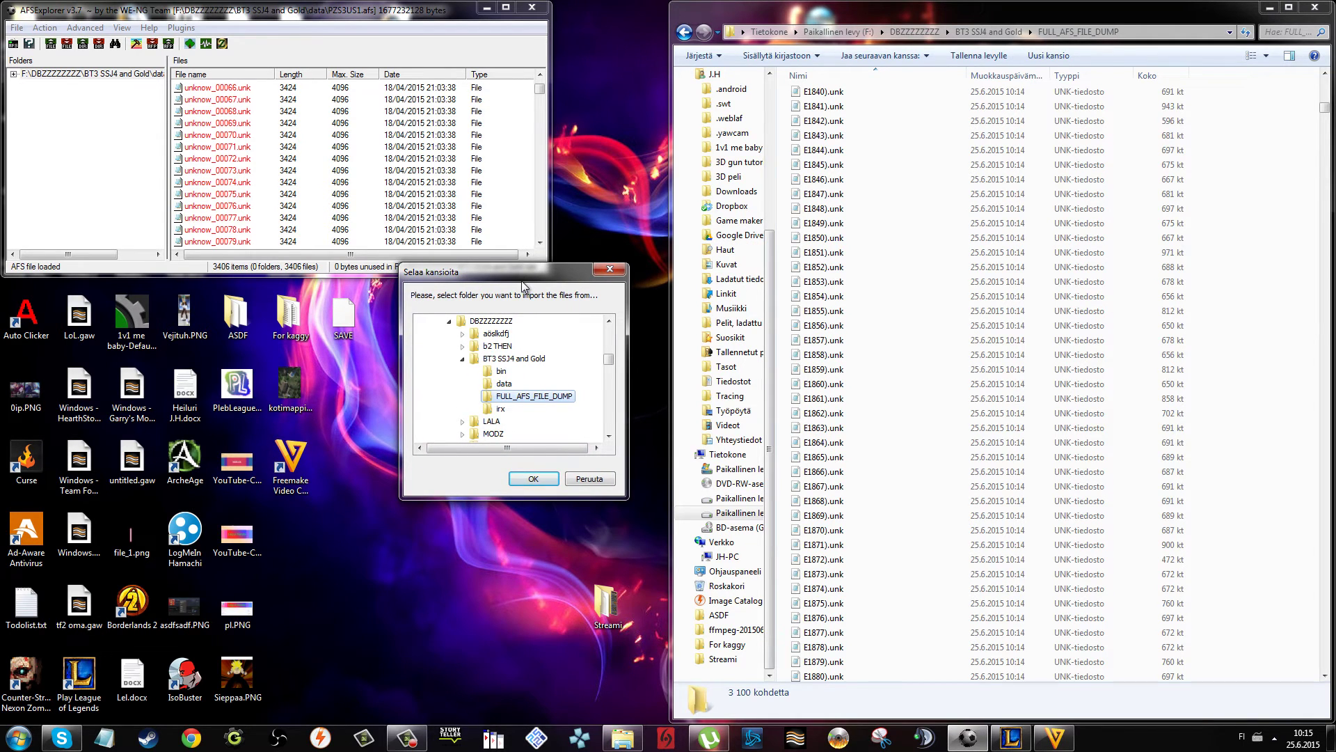
scroll(905, 271, "down", 2)
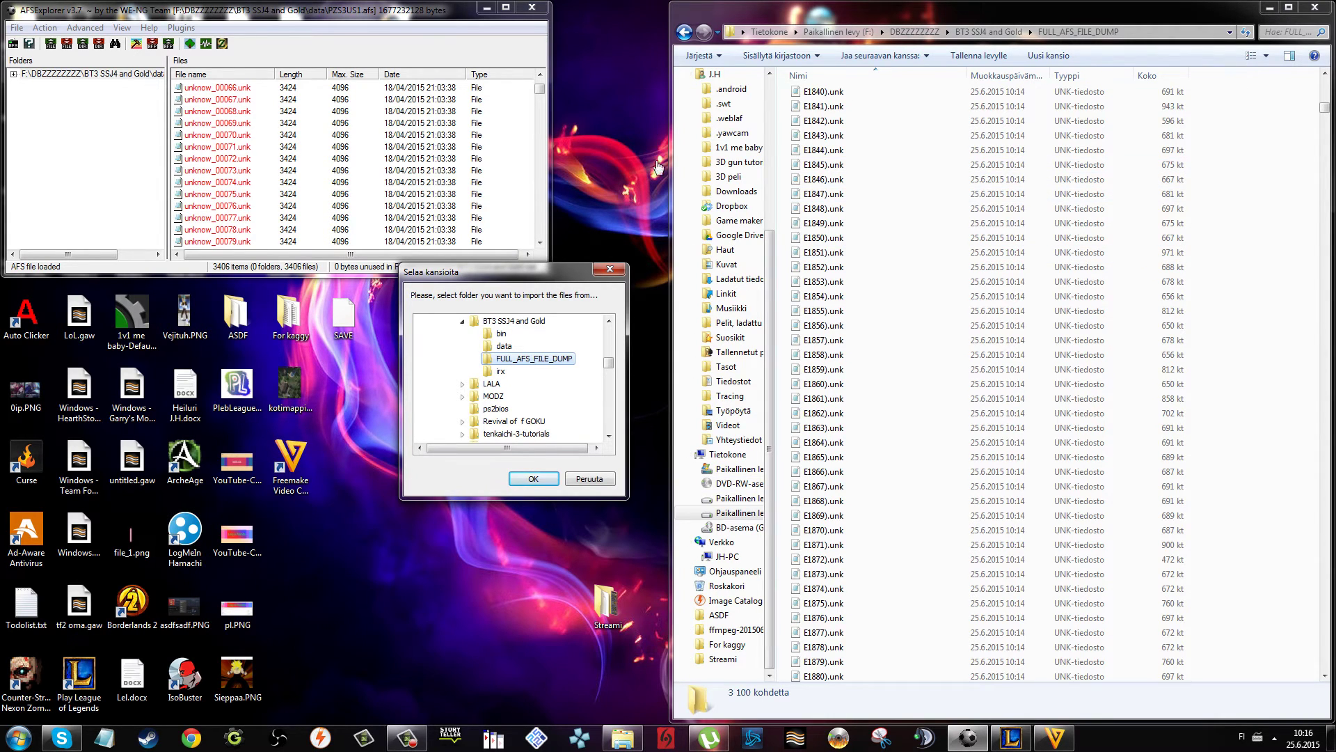
Close AFSExplorer, copy PZS3US1.afs from the data folder to the desktop, and launch ImgBurn.
left_click(584, 480)
left_click(539, 9)
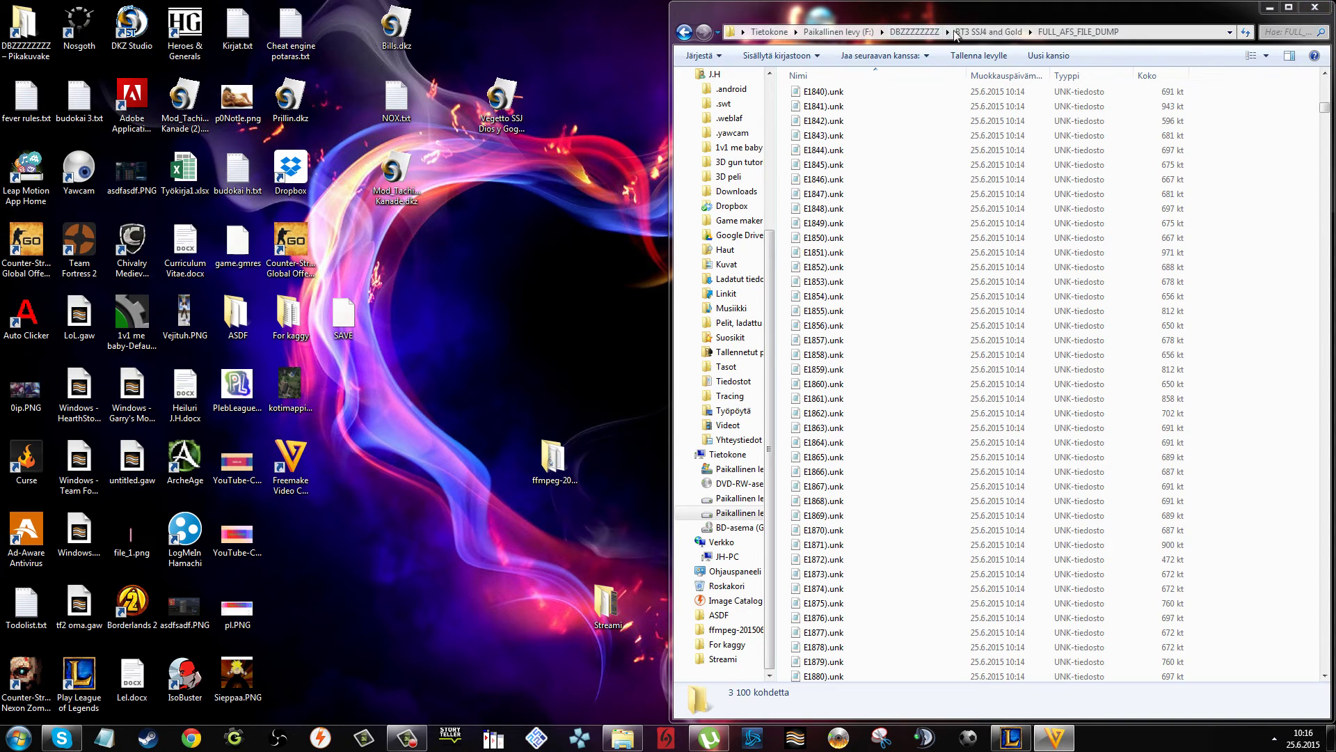
left_click(988, 32)
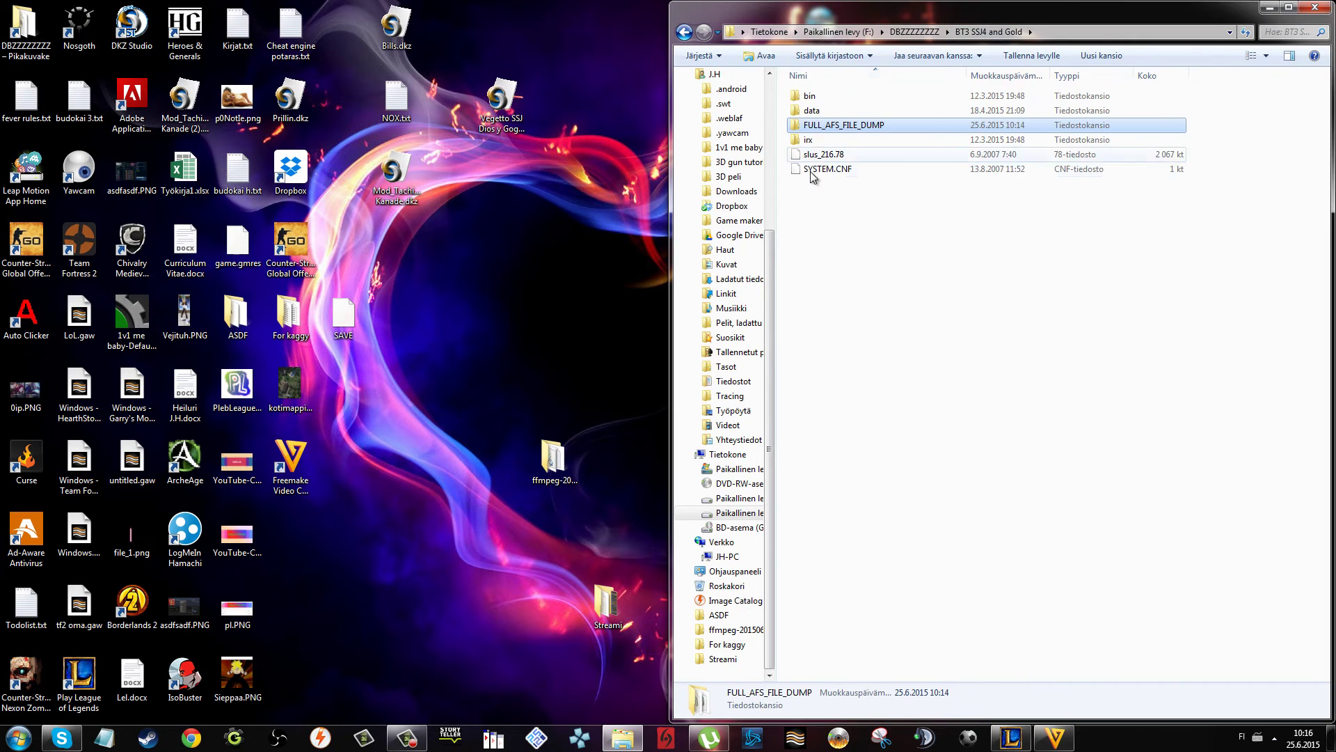
double_click(838, 109)
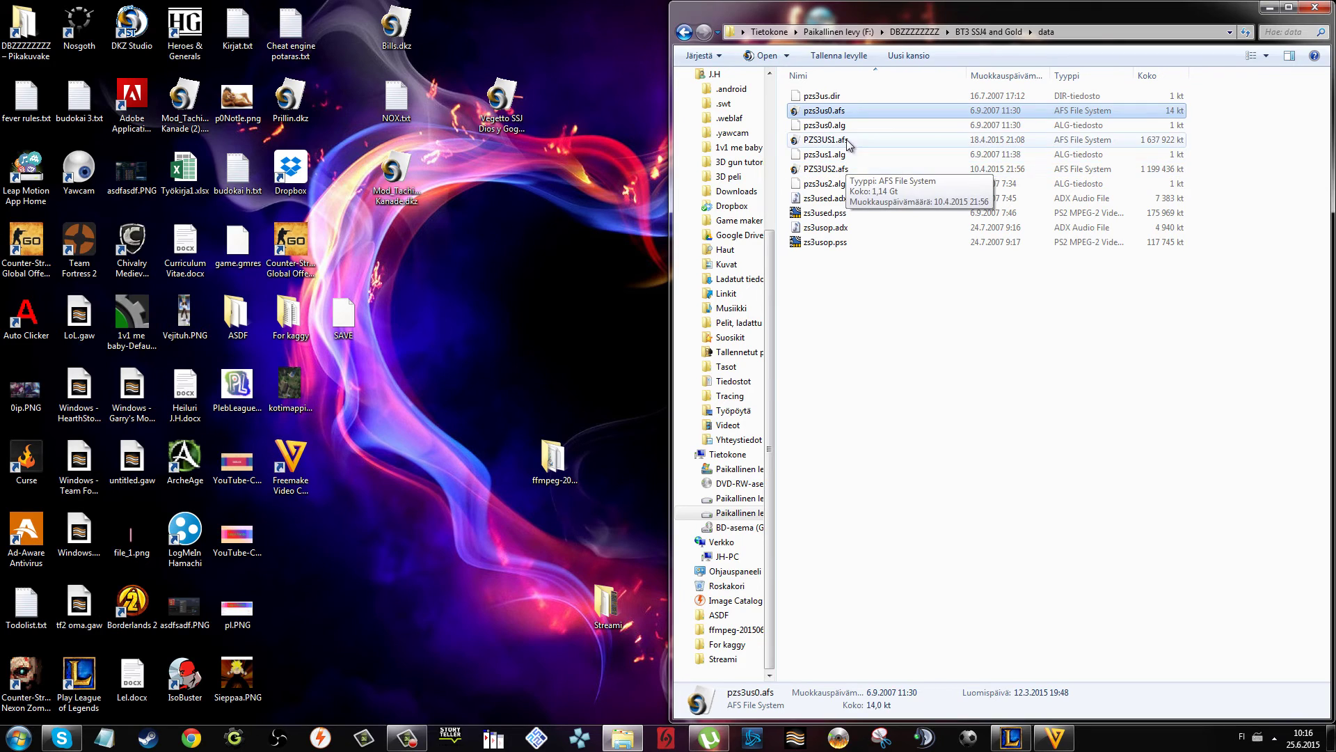
left_click(847, 139)
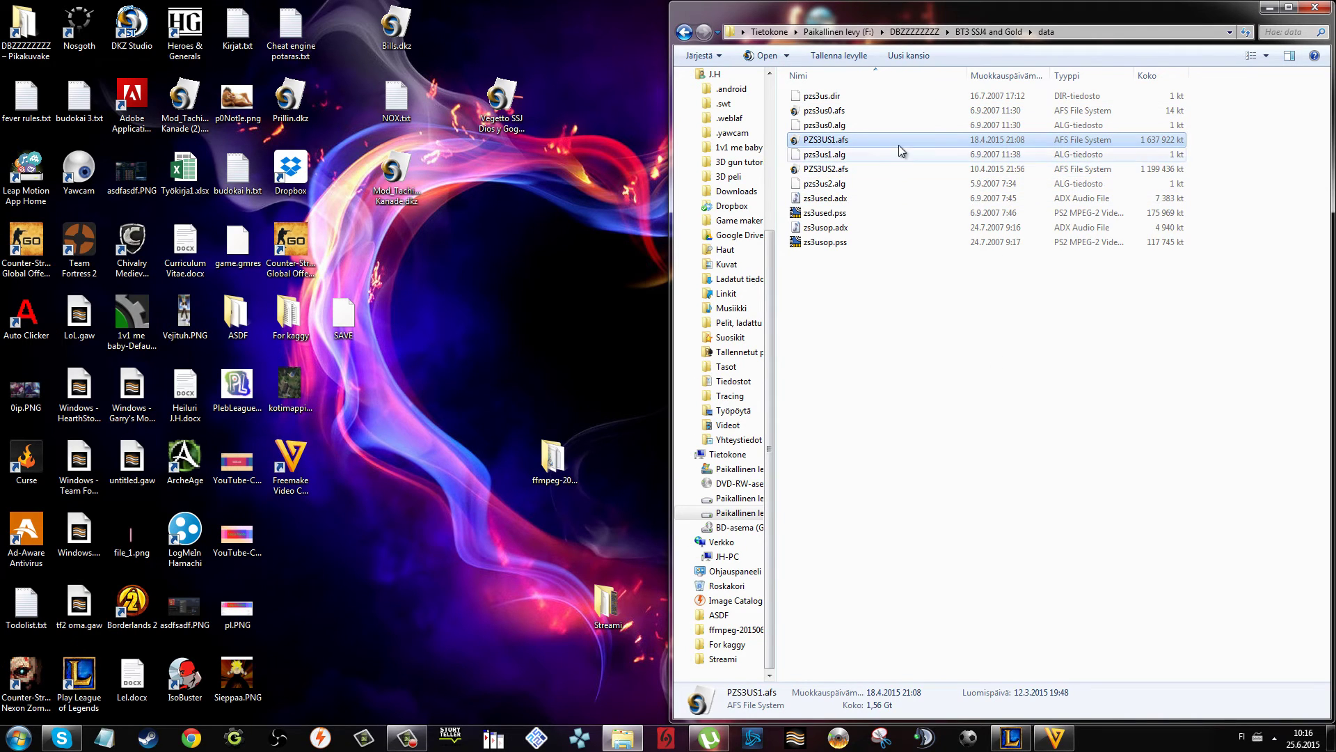
left_click_drag(899, 144, 866, 137)
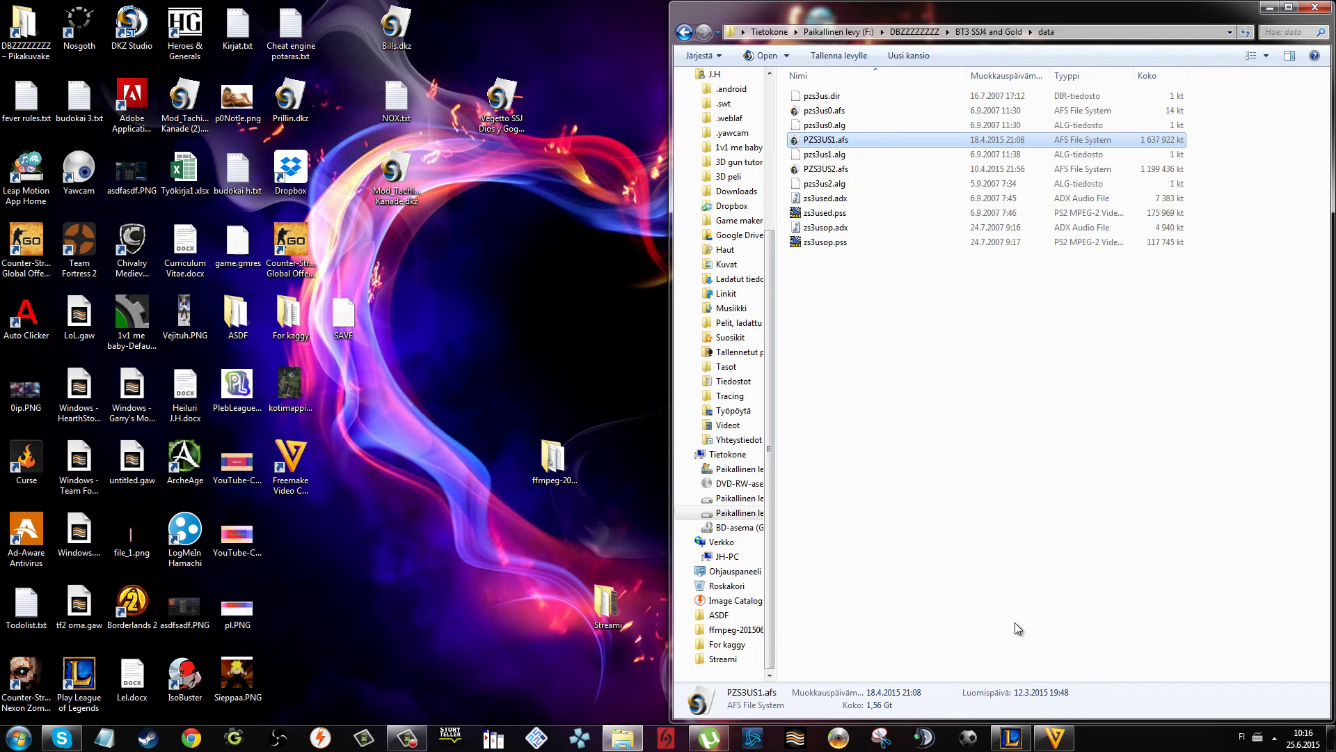
left_click(829, 744)
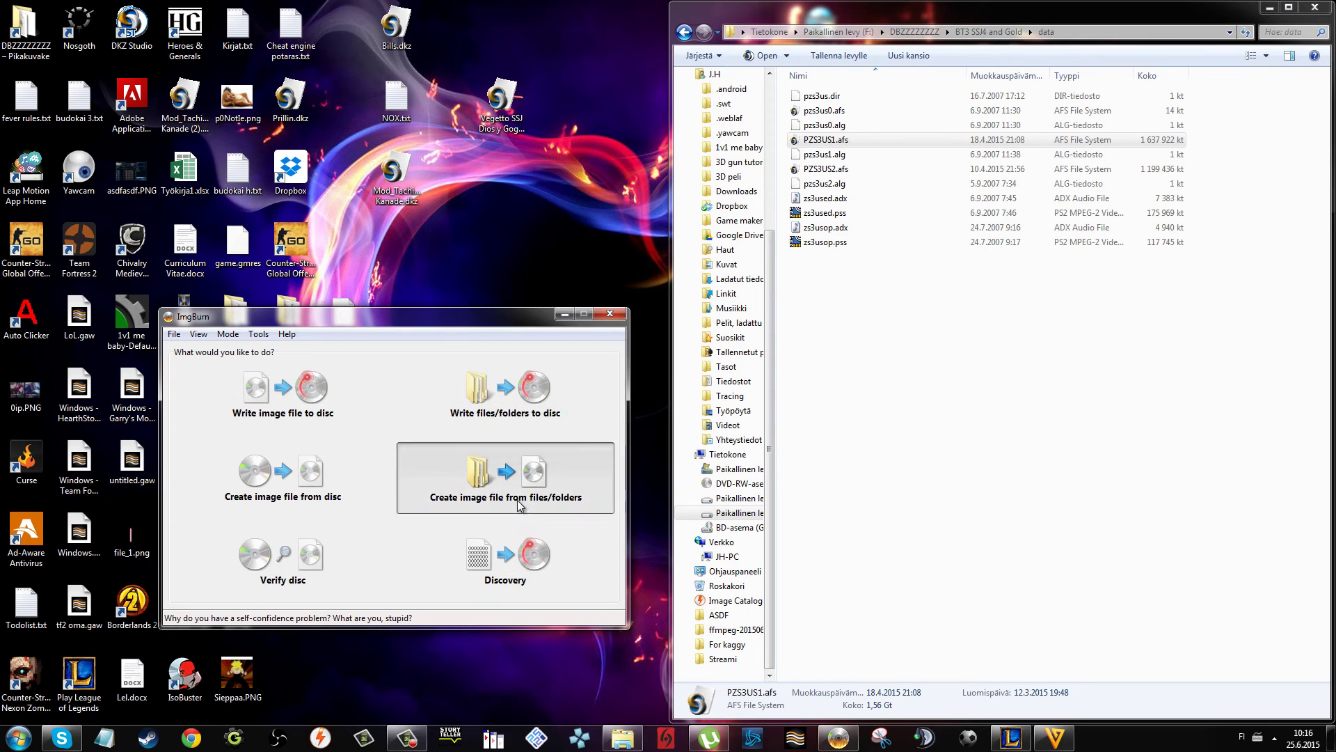
Add bin, data, irx, slus_216.78 and SYSTEM.CNF as image source, excluding FULL_AFS_FILE_DUMP.
left_click(516, 498)
left_click_drag(933, 356, 841, 32)
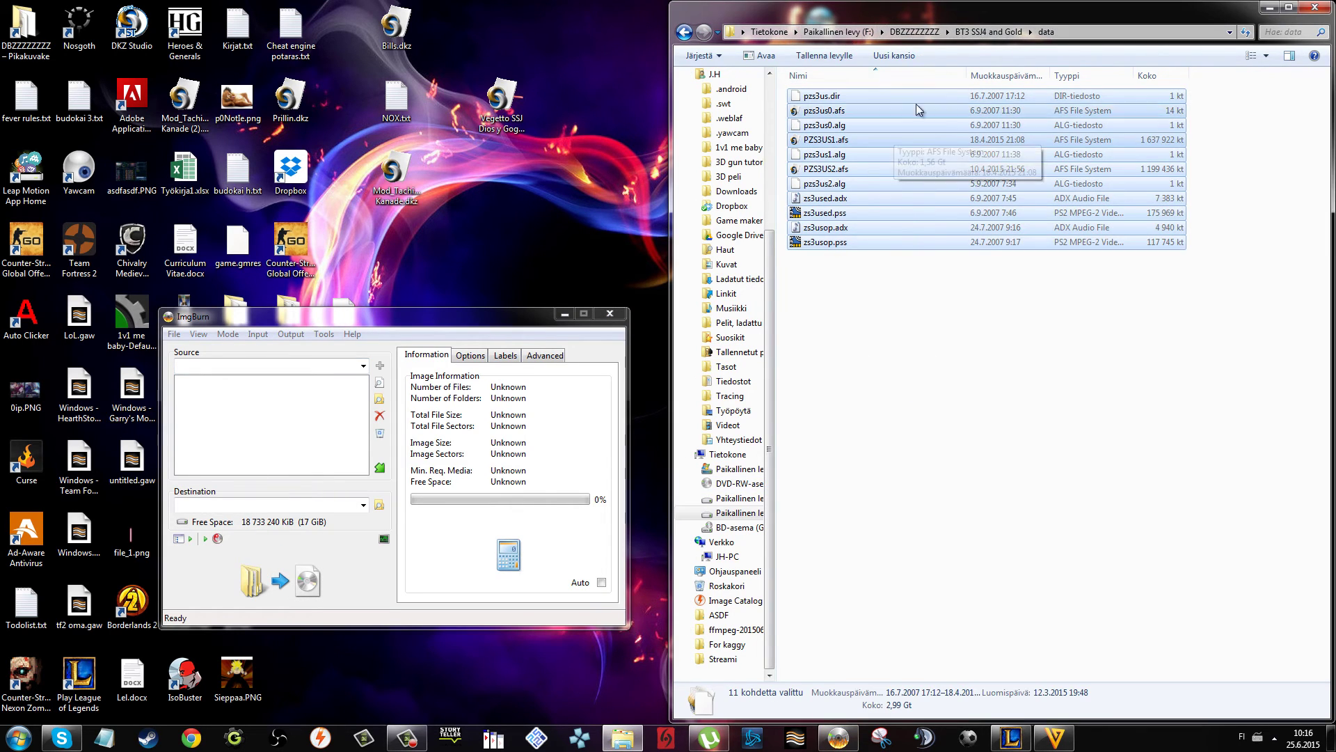
key("BackSpace")
left_click_drag(908, 285, 852, 124)
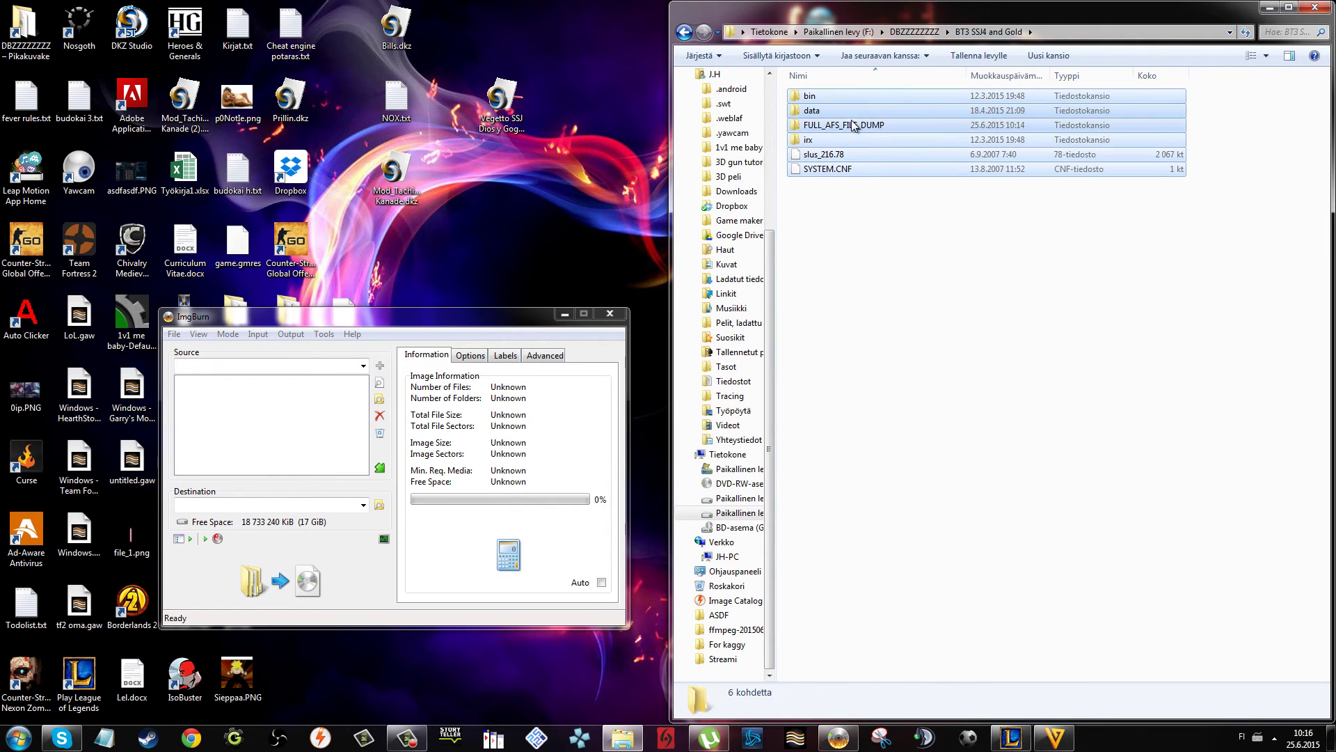
left_click(852, 123)
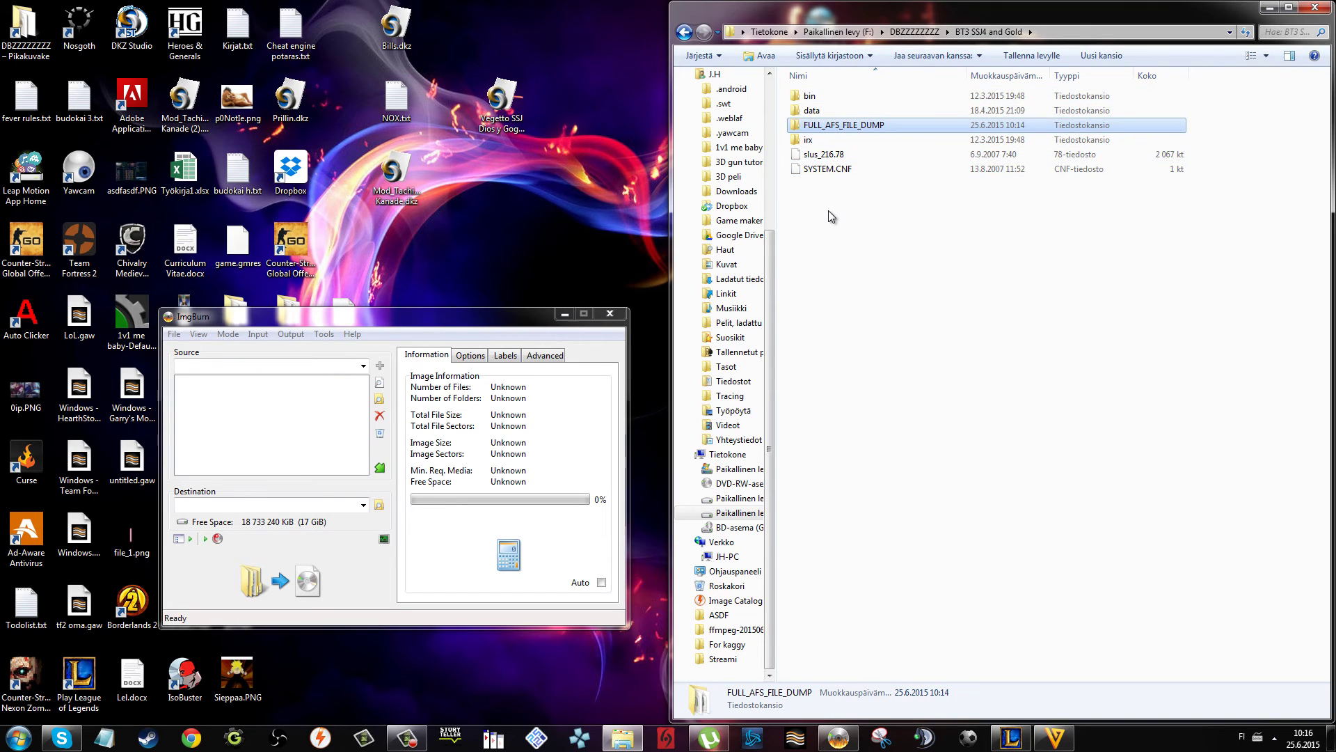
key("ctrl+a")
left_click(815, 126, "ctrl")
left_click_drag(821, 155, 281, 414)
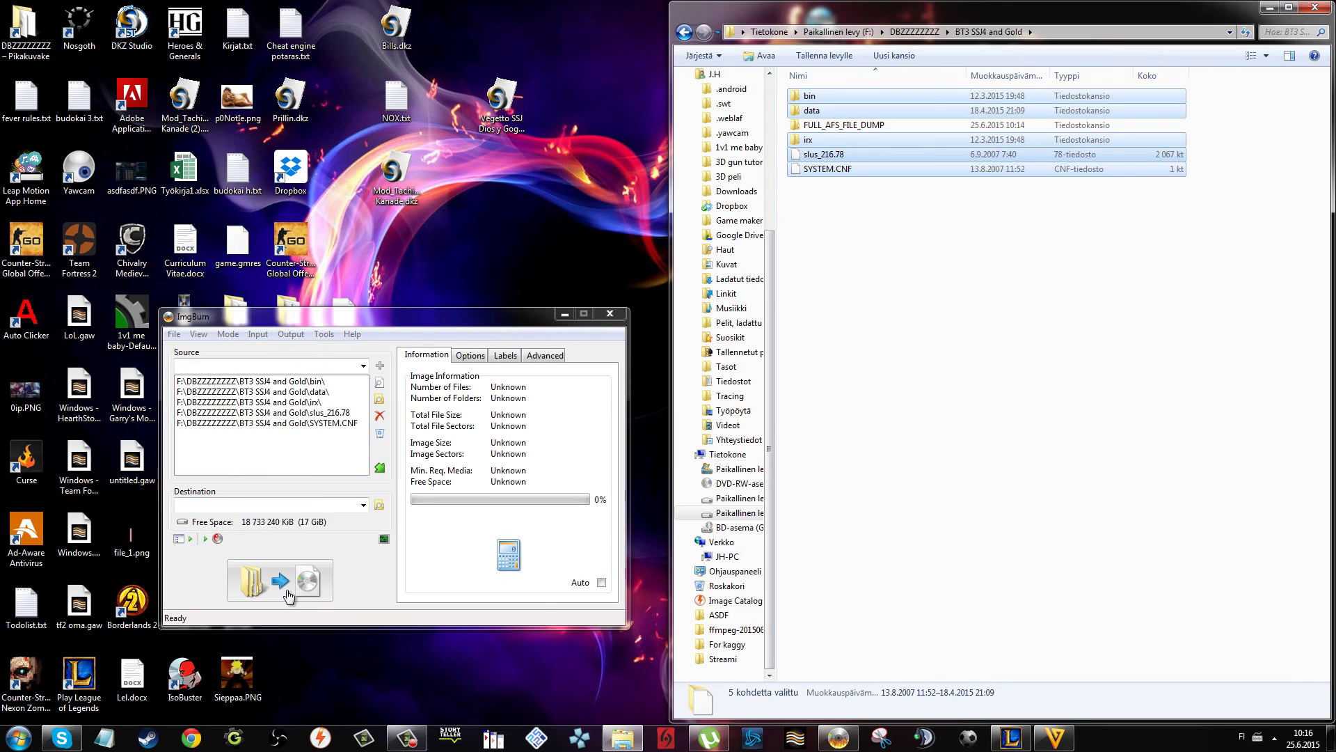
Start the ISO build, try naming the output adsf in DBZZZZZZZZ, then cancel the save dialog.
left_click(285, 583)
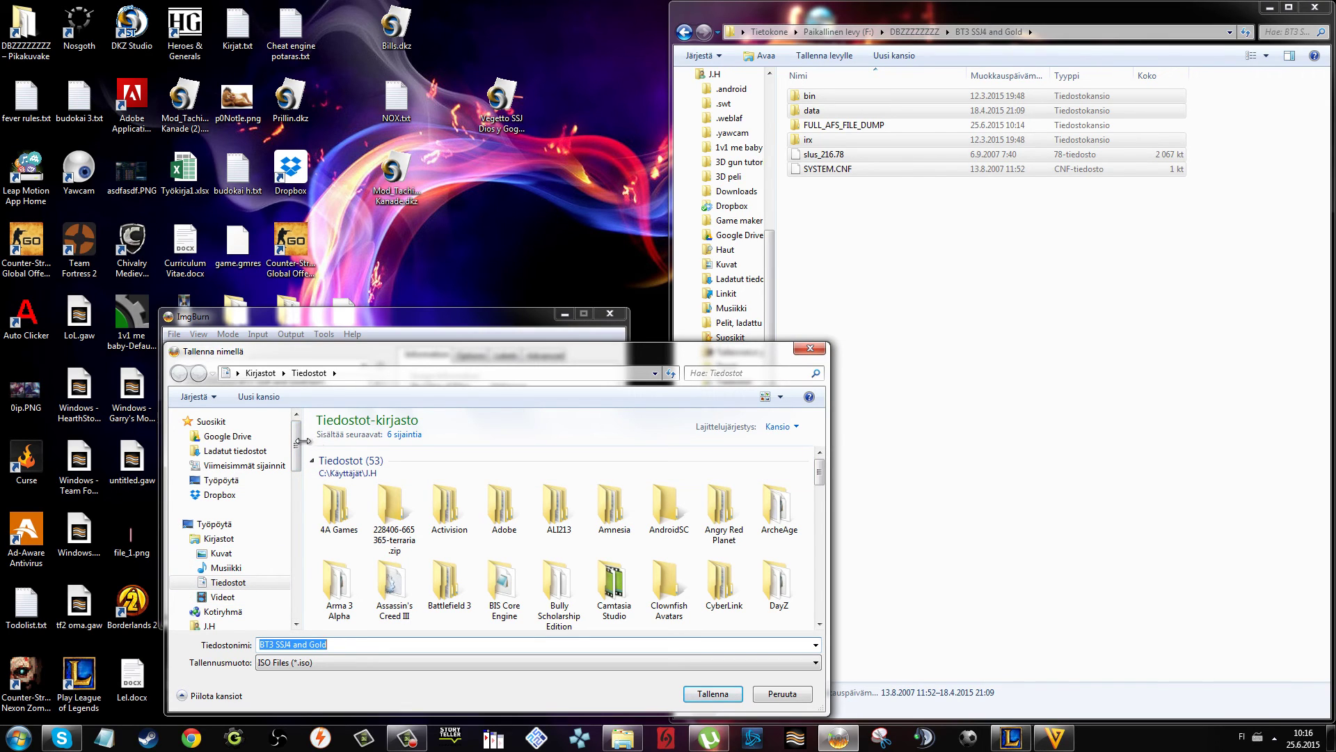
left_click_drag(297, 451, 318, 589)
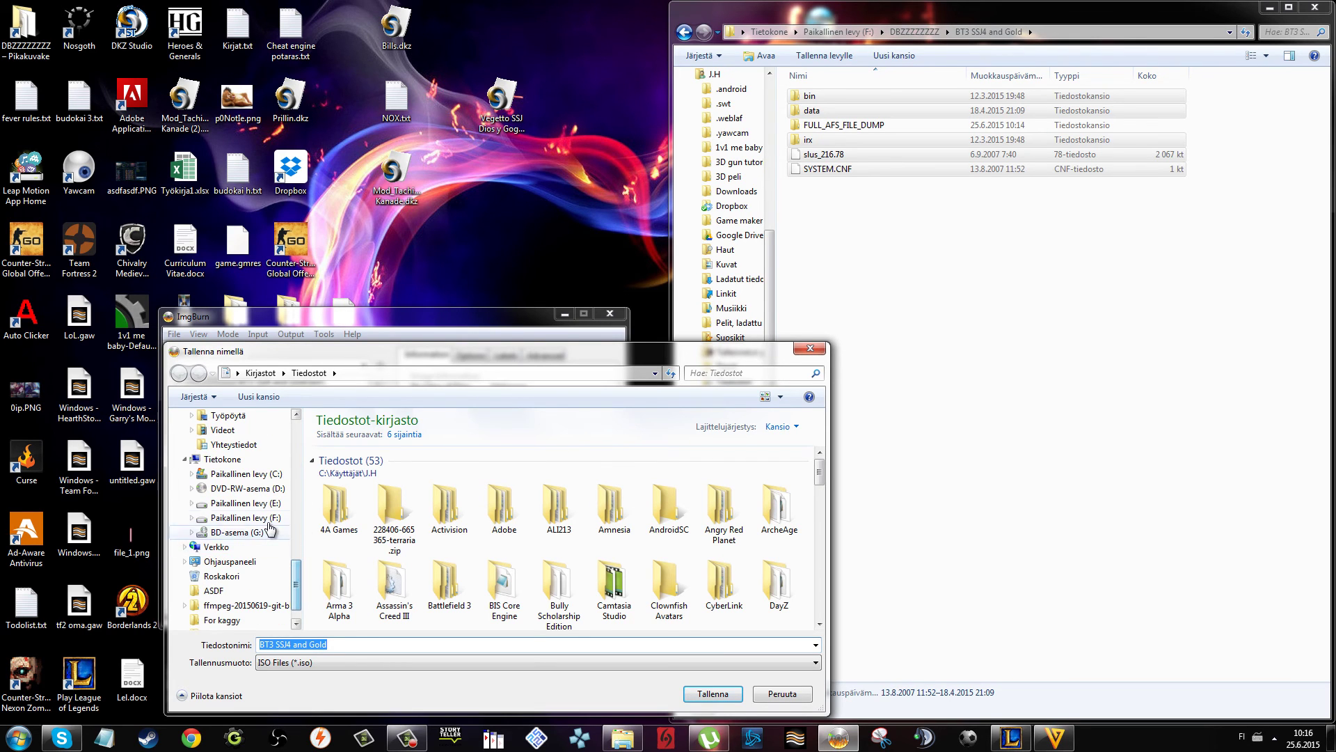
left_click(244, 531)
double_click(479, 545)
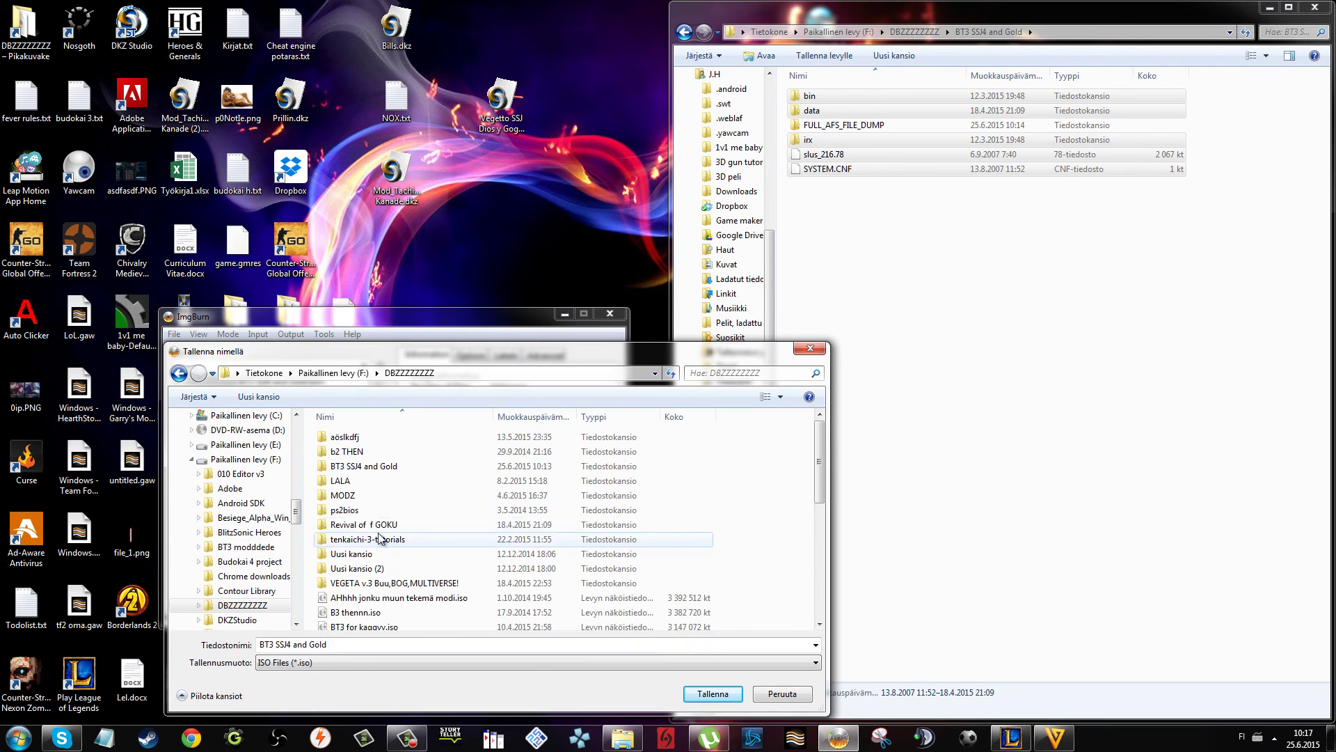
scroll(488, 543, "down", 5)
left_click(270, 649)
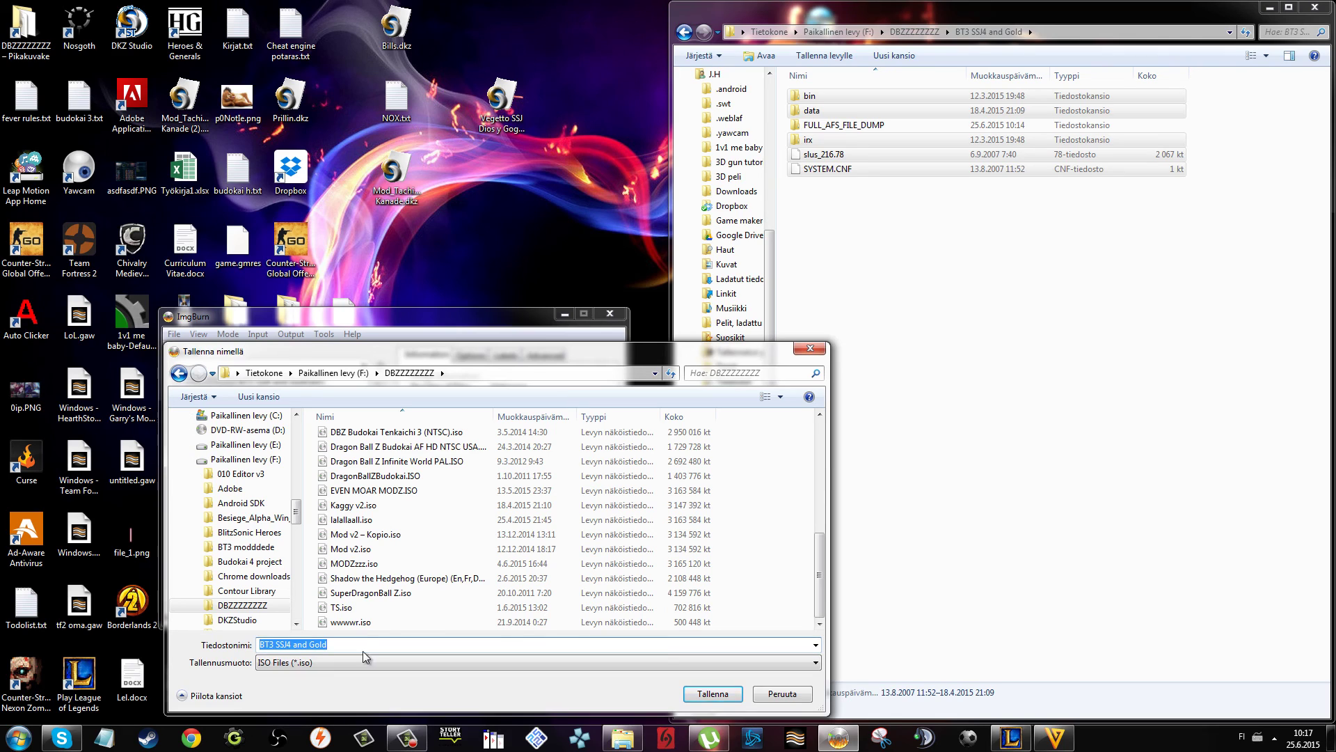
type("adsf")
left_click(809, 348)
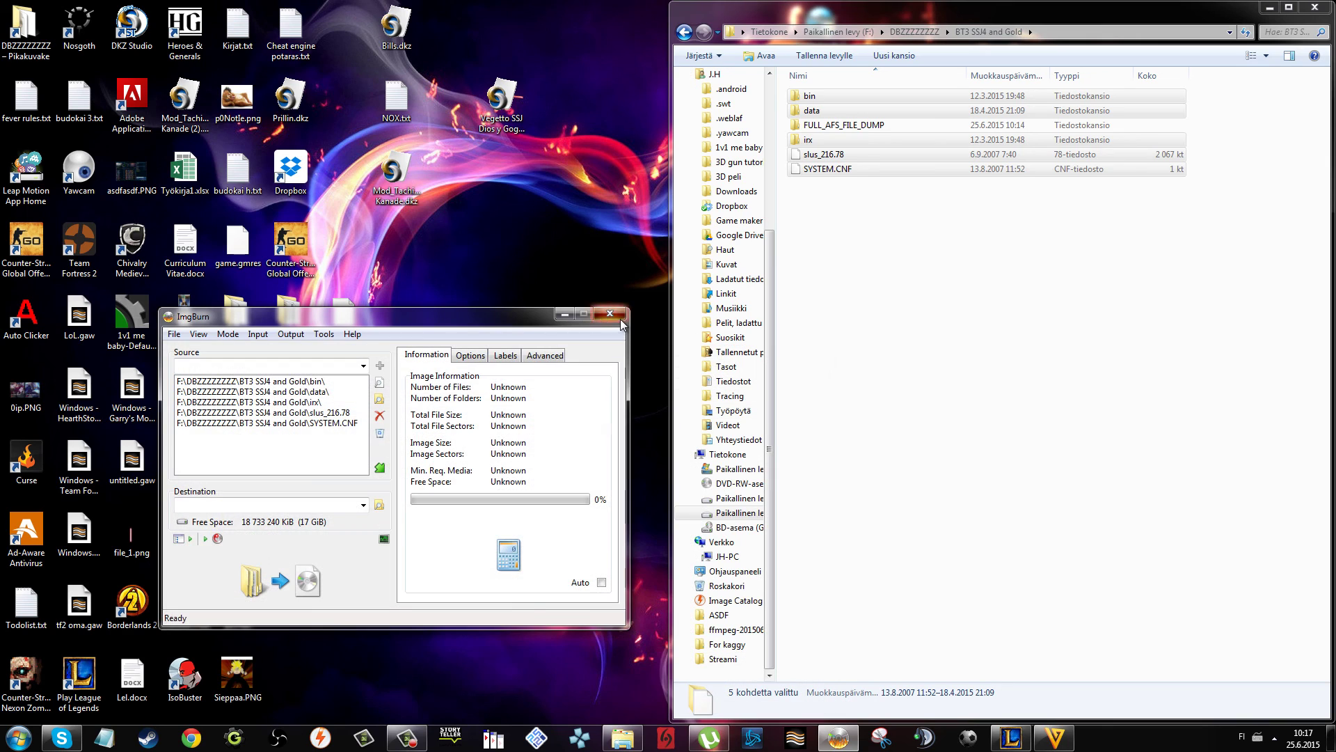
Close the ImgBurn window, returning to the BT3 SSJ4 and Gold folder.
left_click(616, 308)
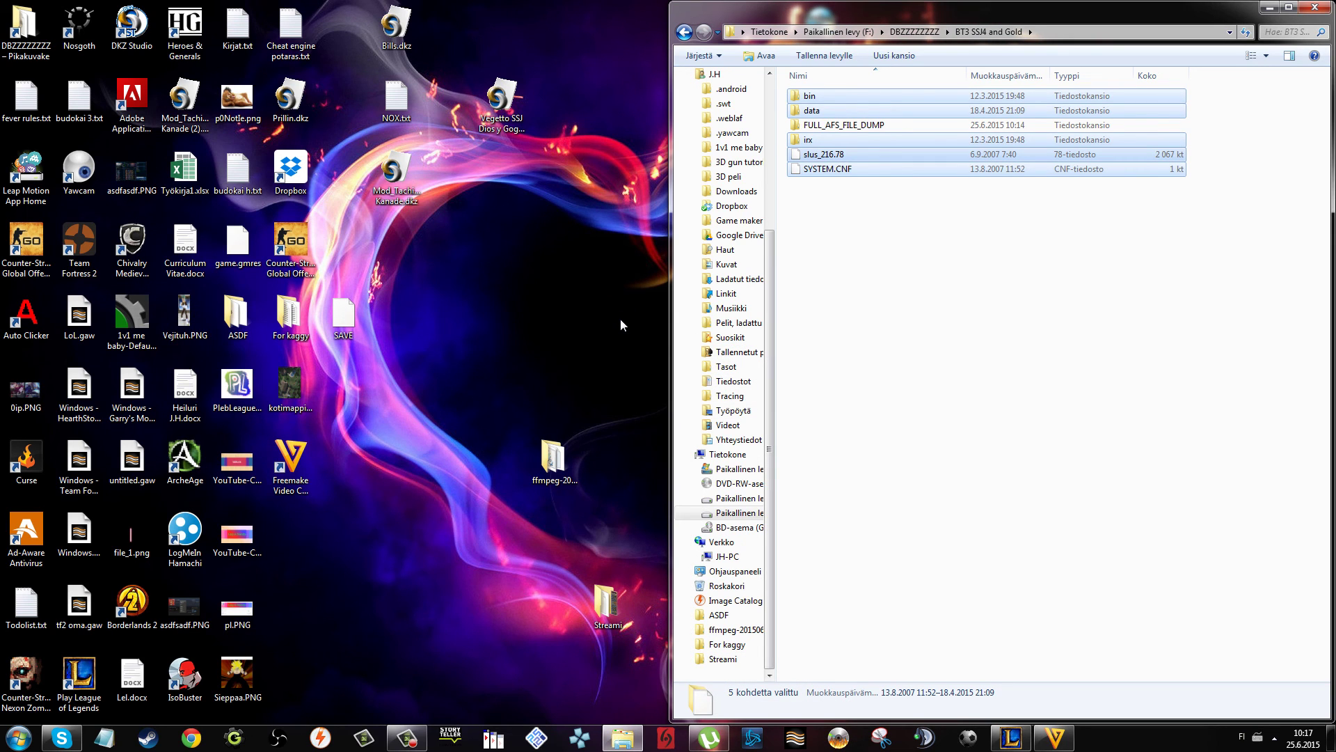